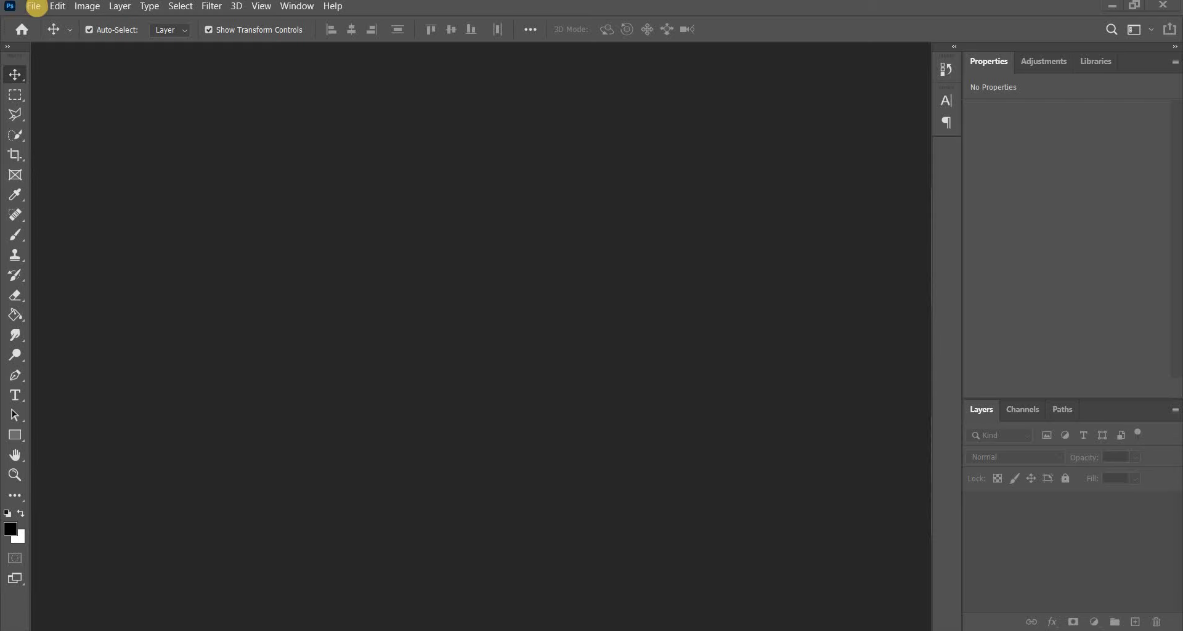
- Open the 1000 × 667 px portrait black-background-7-1.jpg
{"action": "left_click", "coordinate": [36, 8]}
{"action": "left_click", "coordinate": [55, 36]}
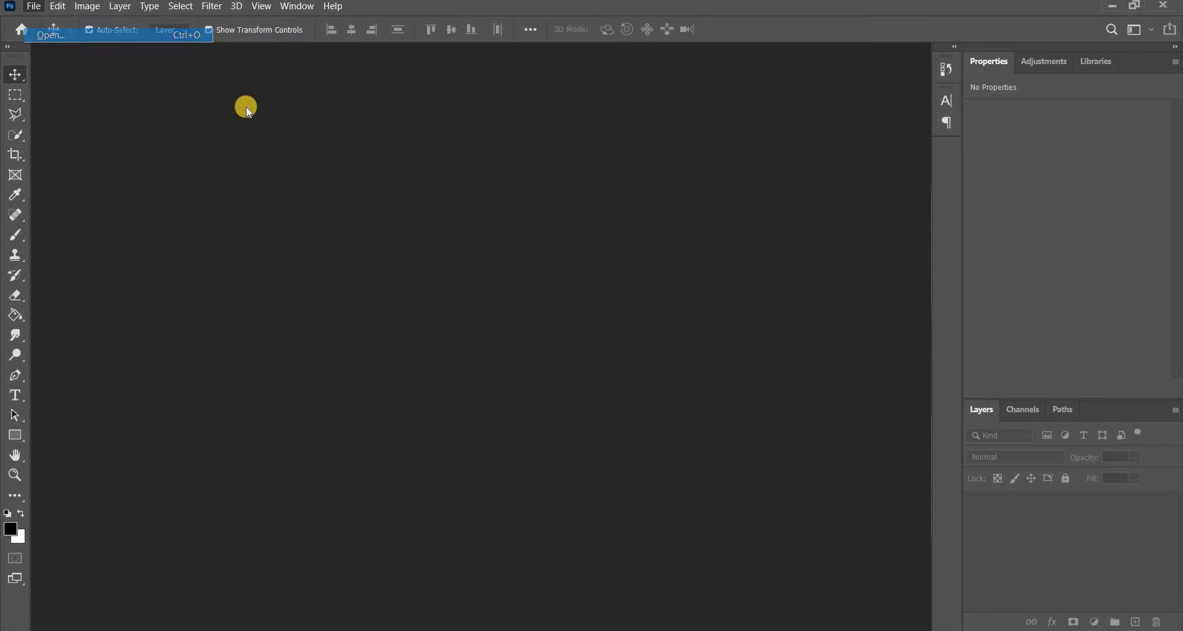
{"action": "double_click", "coordinate": [259, 153]}
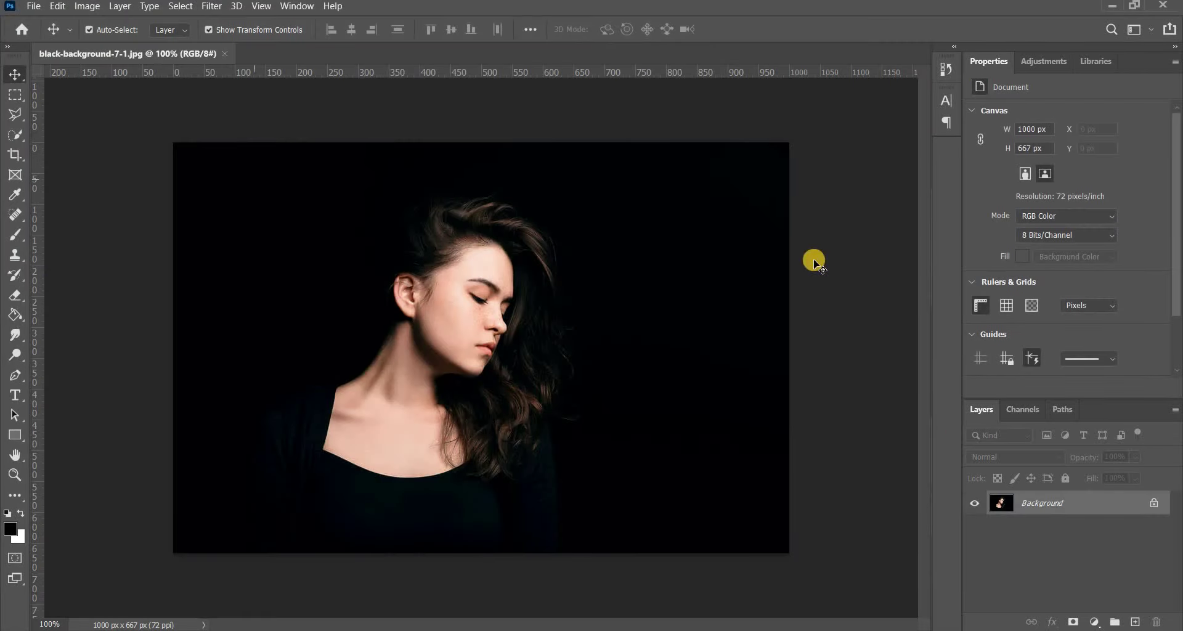
- Duplicate the Background layer and name the copy 'Model'
{"action": "left_click_drag", "start_coordinate": [1060, 512], "coordinate": [1134, 621]}
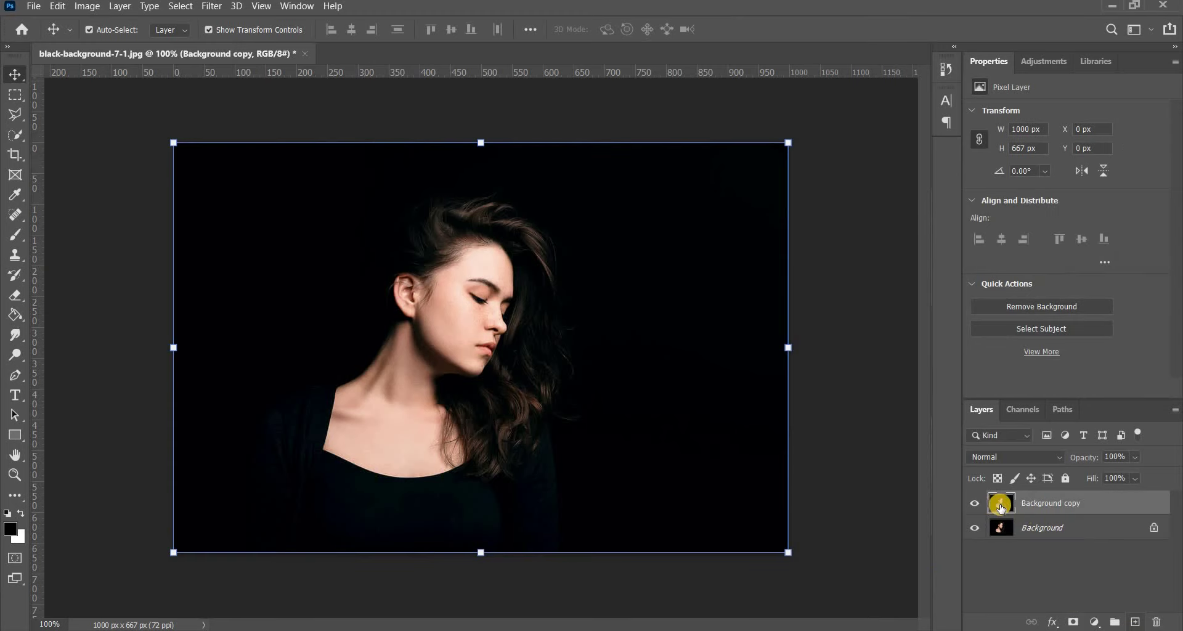
{"action": "double_click", "coordinate": [1038, 509]}
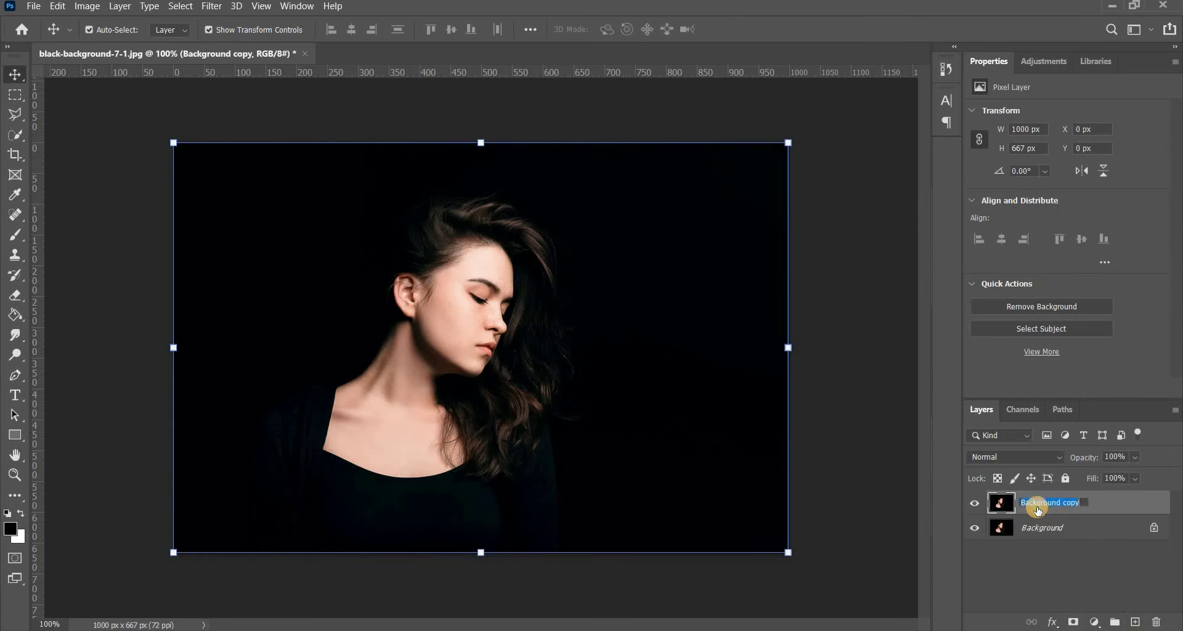
{"action": "type", "text": "Model"}
{"action": "key", "text": "Return"}
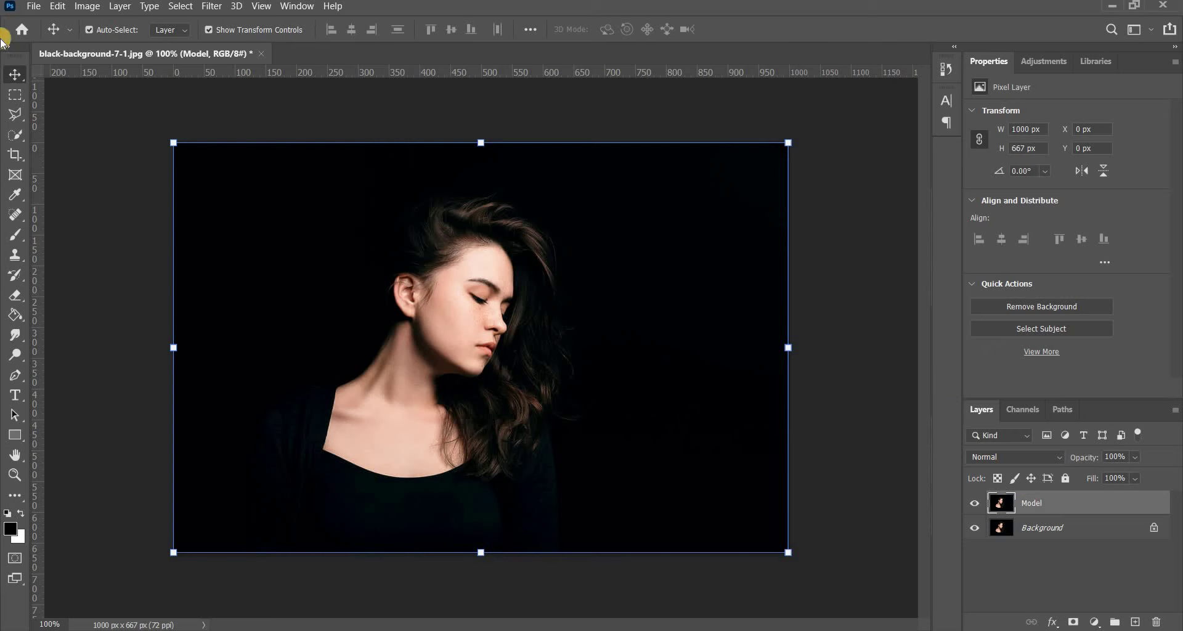
- Apply Curves to Model with black input raised to 10 and white input lowered to 248
{"action": "left_click", "coordinate": [89, 7]}
{"action": "left_click", "coordinate": [102, 43]}
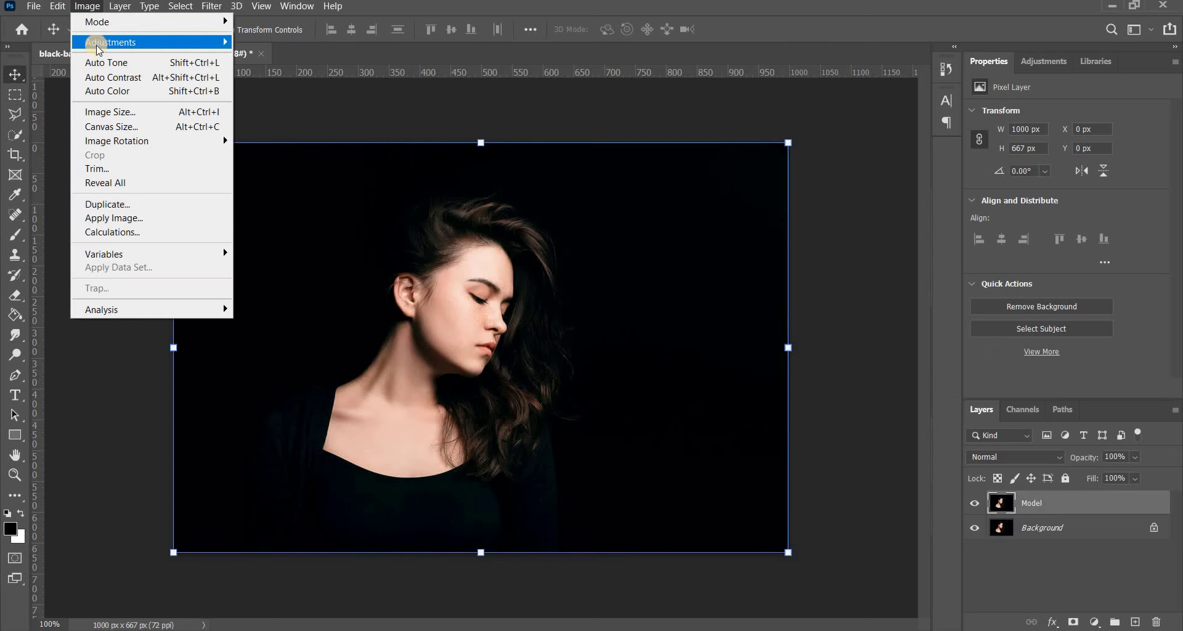
{"action": "left_click", "coordinate": [271, 71]}
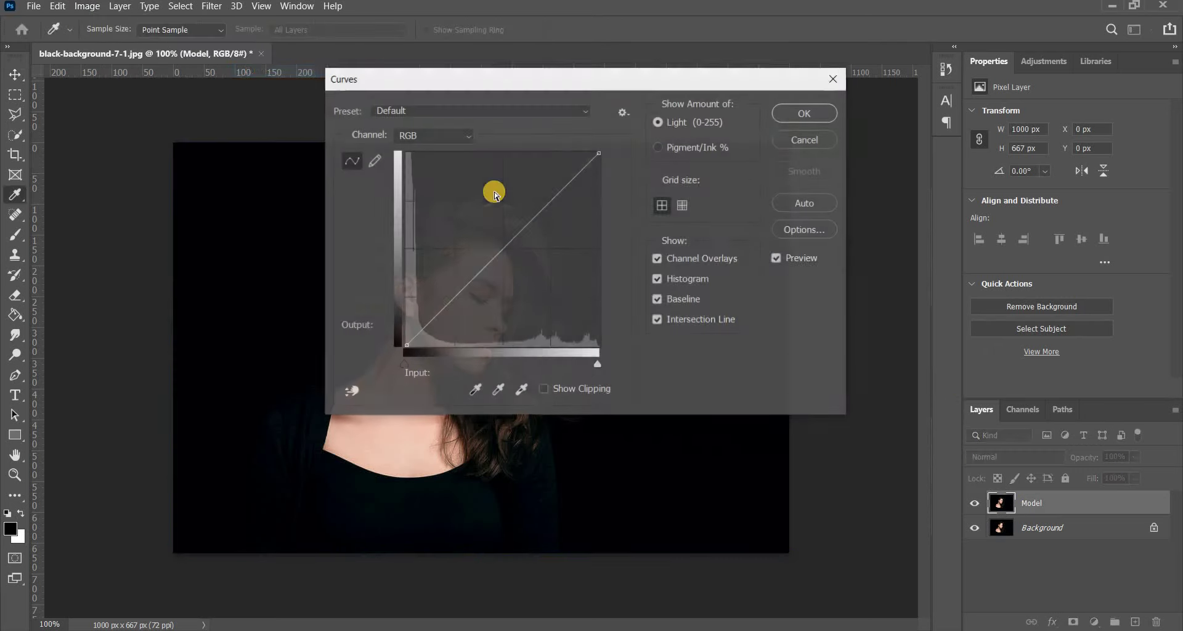
{"action": "left_click_drag", "start_coordinate": [596, 80], "coordinate": [863, 34]}
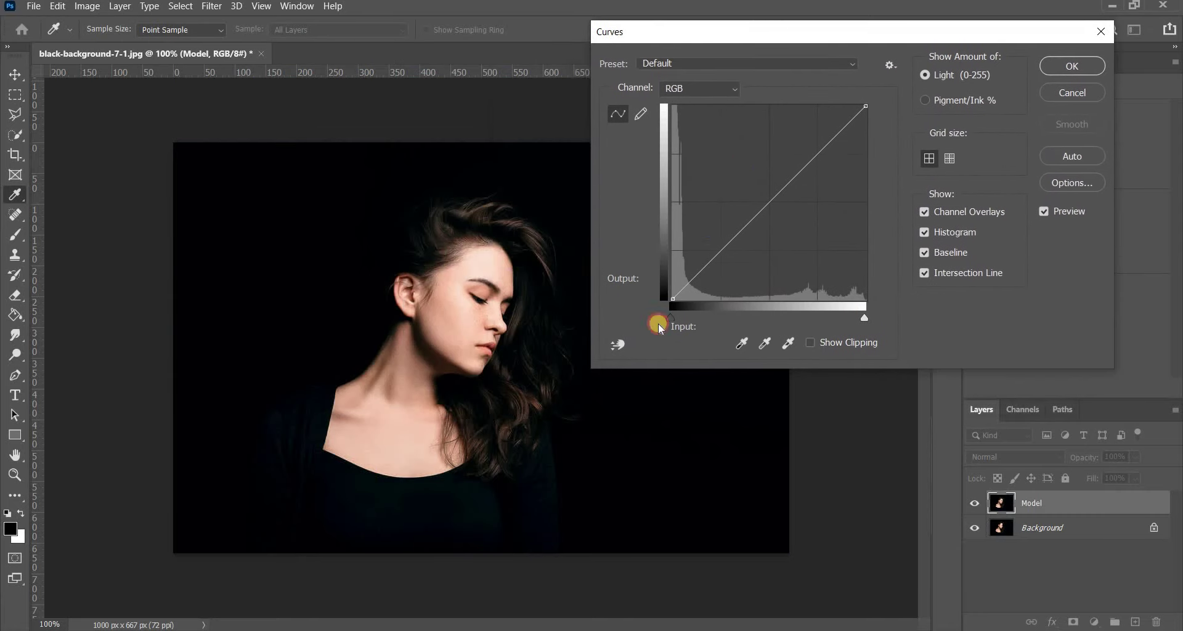
{"action": "left_click_drag", "start_coordinate": [674, 318], "coordinate": [679, 319]}
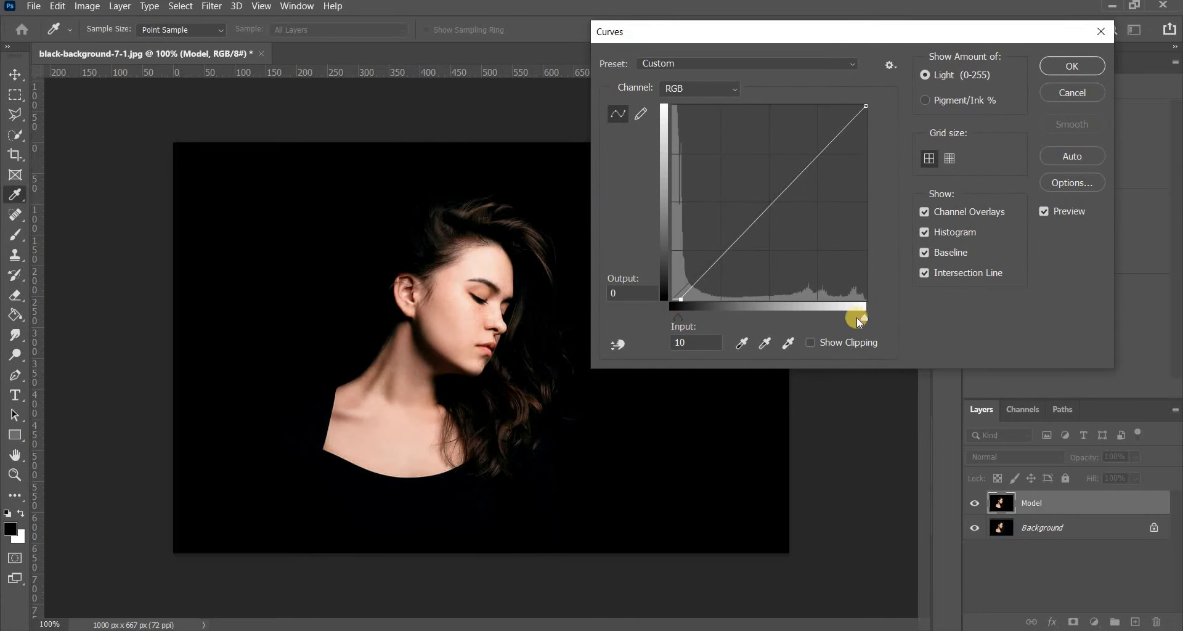
{"action": "left_click_drag", "start_coordinate": [863, 316], "coordinate": [860, 318]}
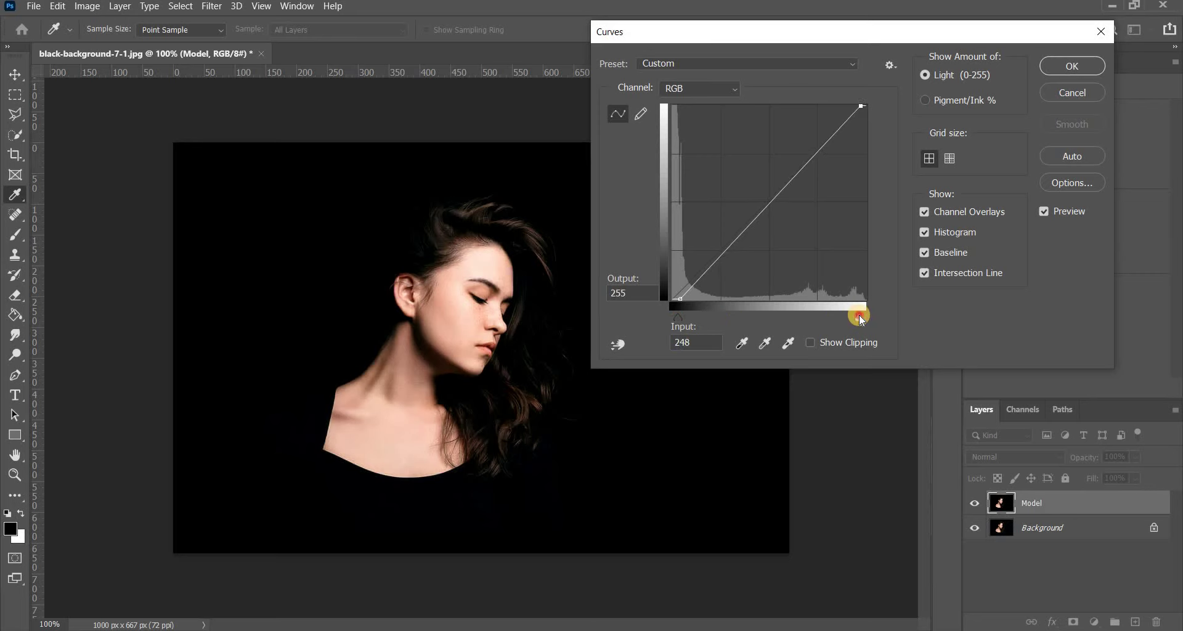
{"action": "left_click", "coordinate": [1061, 68]}
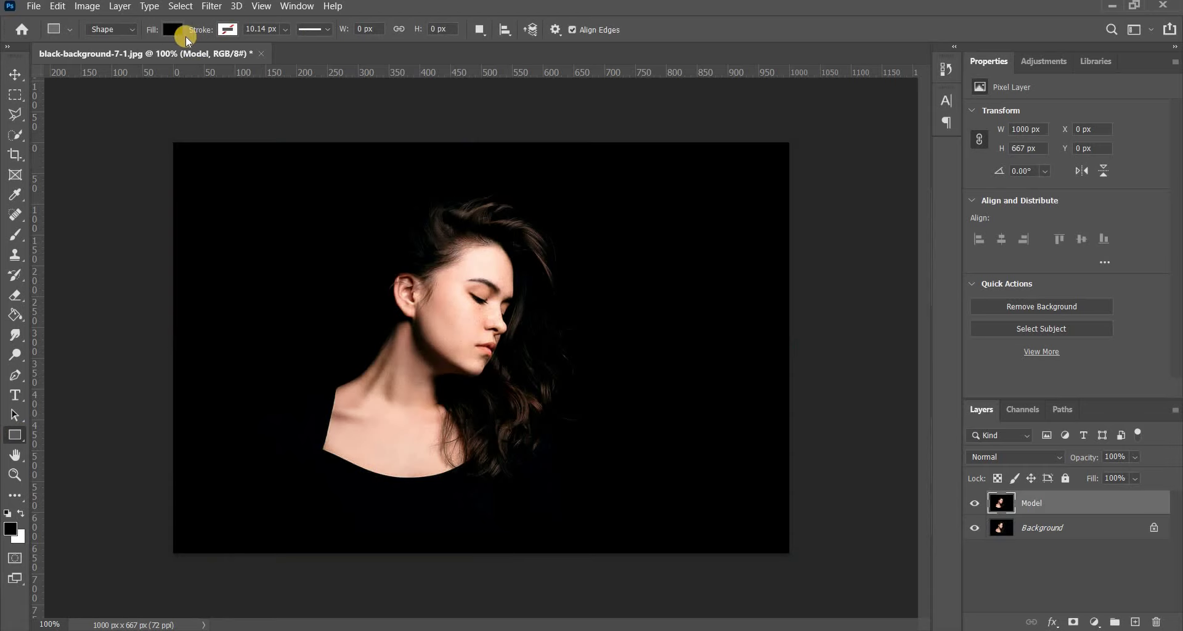
- Draw a black 975 × 45 px rounded-rectangle bar with 10 px corners across the eyes
{"action": "left_click", "coordinate": [173, 32]}
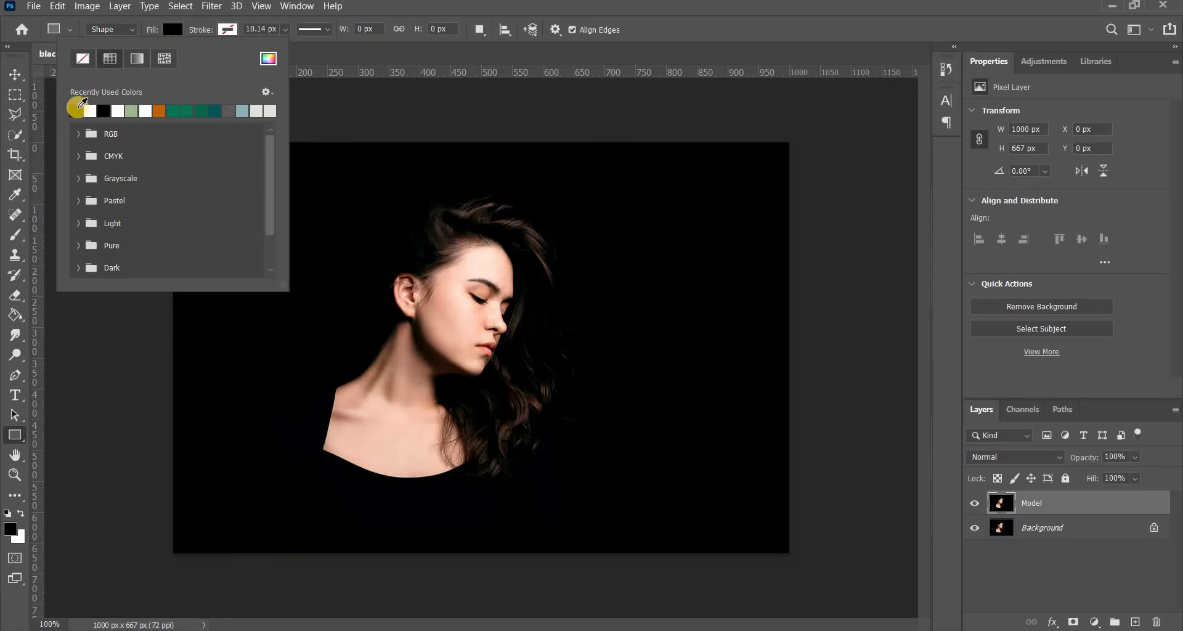
{"action": "left_click", "coordinate": [227, 29]}
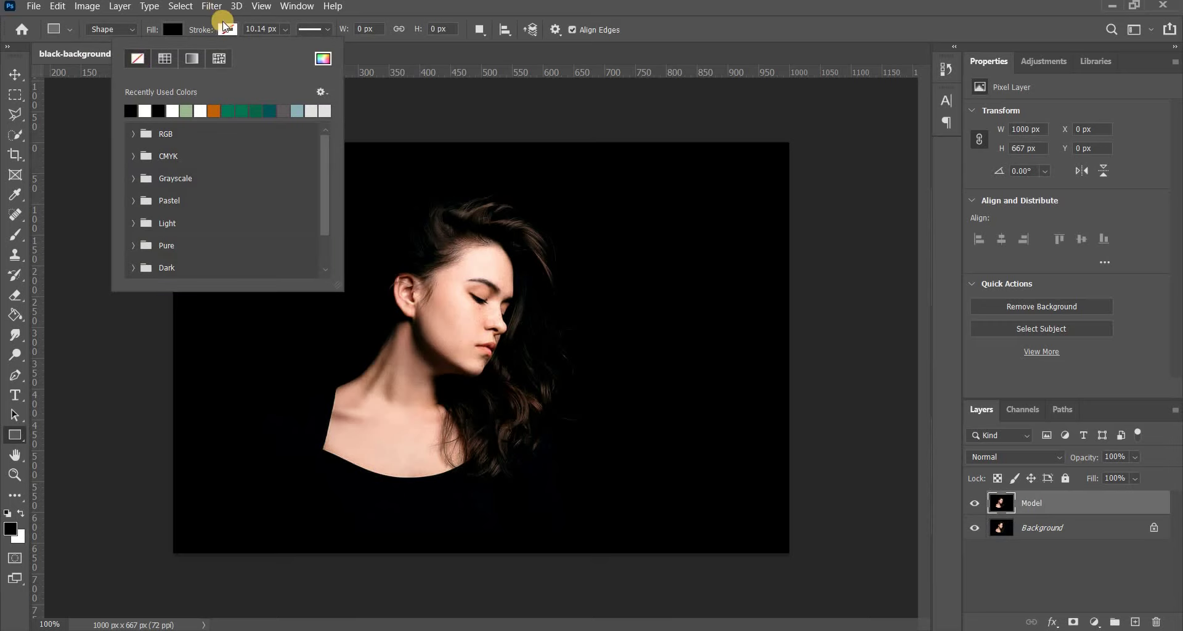
{"action": "left_click", "coordinate": [227, 28]}
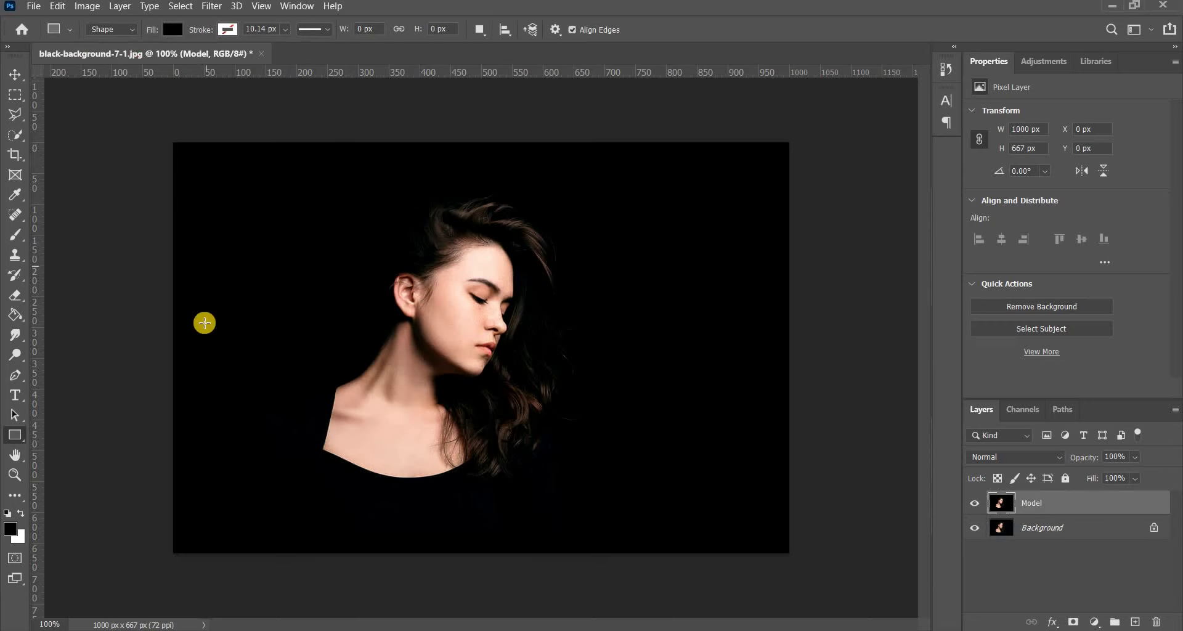
{"action": "left_click", "coordinate": [24, 438]}
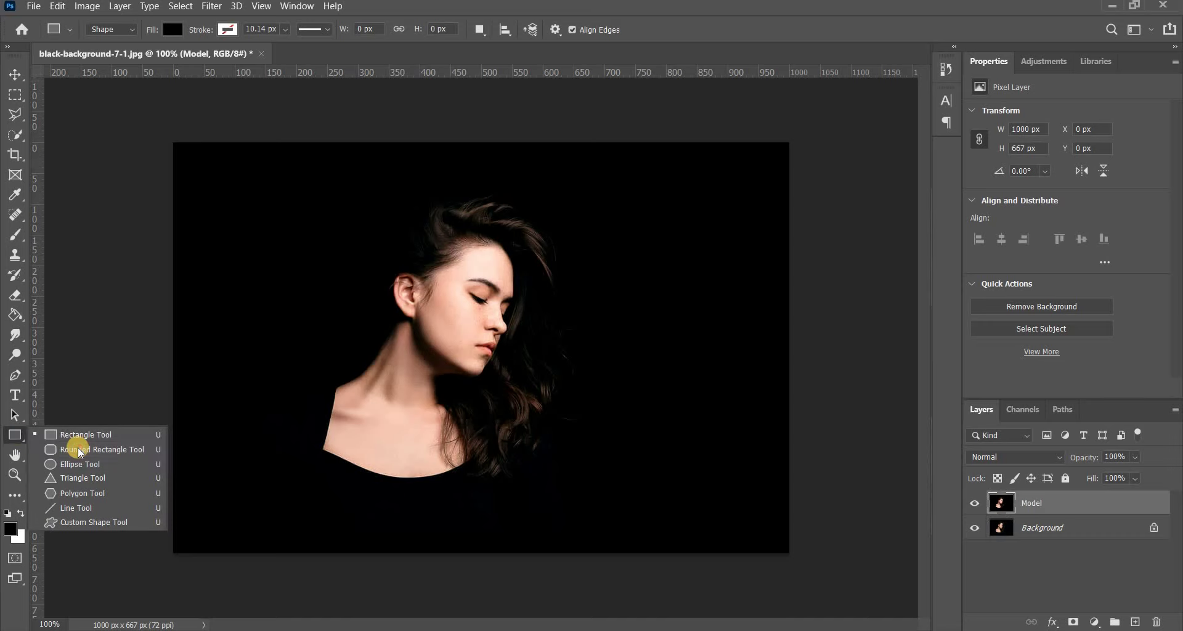
{"action": "left_click", "coordinate": [77, 450]}
{"action": "left_click_drag", "start_coordinate": [187, 266], "coordinate": [787, 293]}
- Stretch the bar past both image edges and drag it lower across the face
{"action": "left_click", "coordinate": [15, 74]}
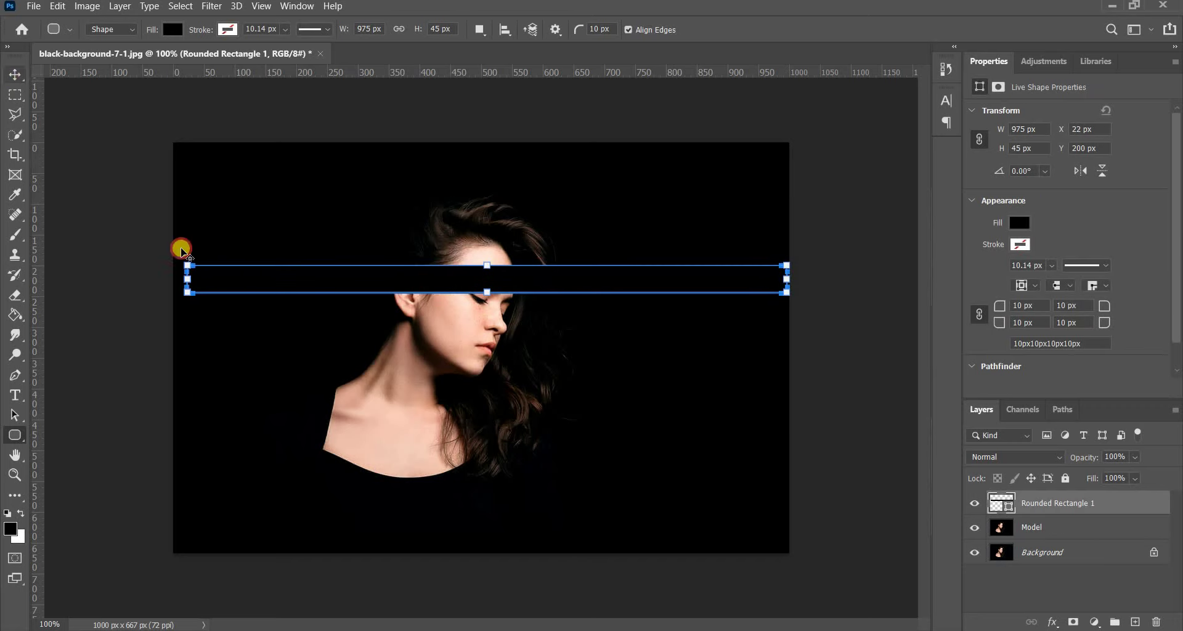
{"action": "left_click_drag", "start_coordinate": [190, 281], "coordinate": [173, 281]}
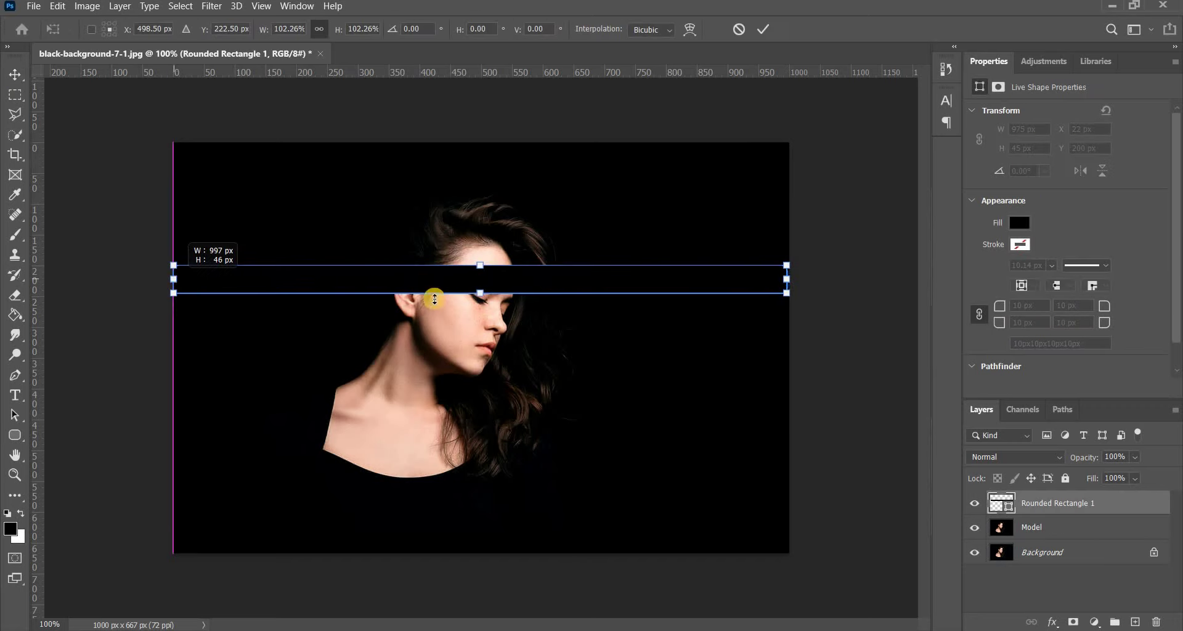
{"action": "mouse_move", "coordinate": [482, 289]}
{"action": "left_mouse_down"}
{"action": "mouse_move", "coordinate": [483, 264]}
{"action": "mouse_move", "coordinate": [482, 283]}
{"action": "left_mouse_up"}
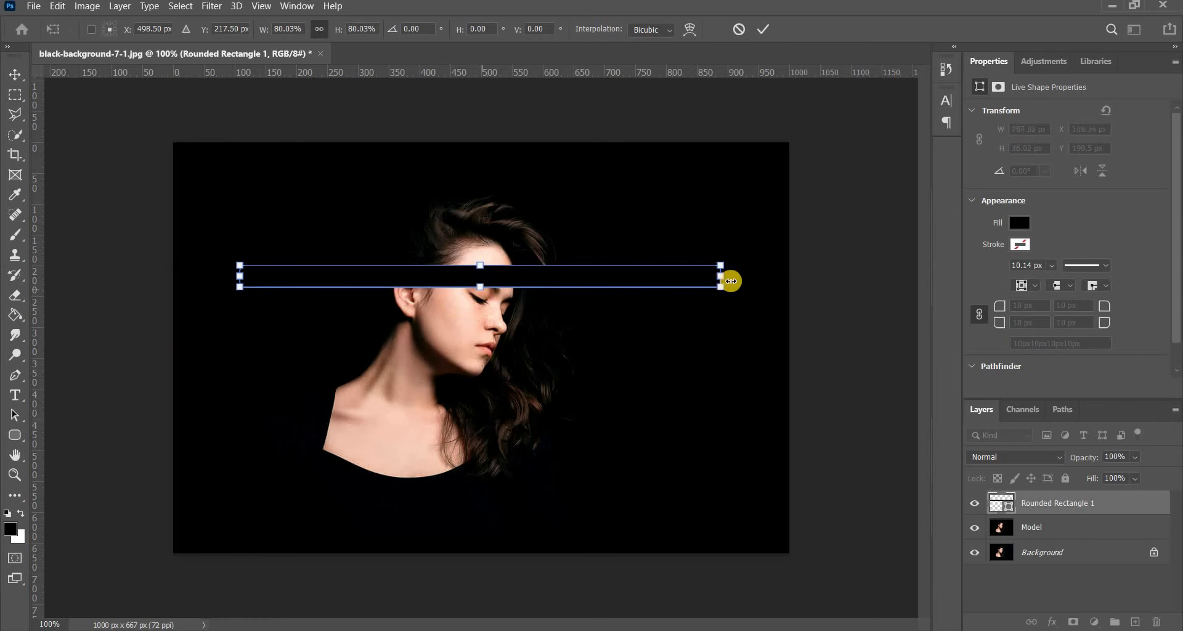
{"action": "left_click_drag", "start_coordinate": [751, 276], "coordinate": [798, 276]}
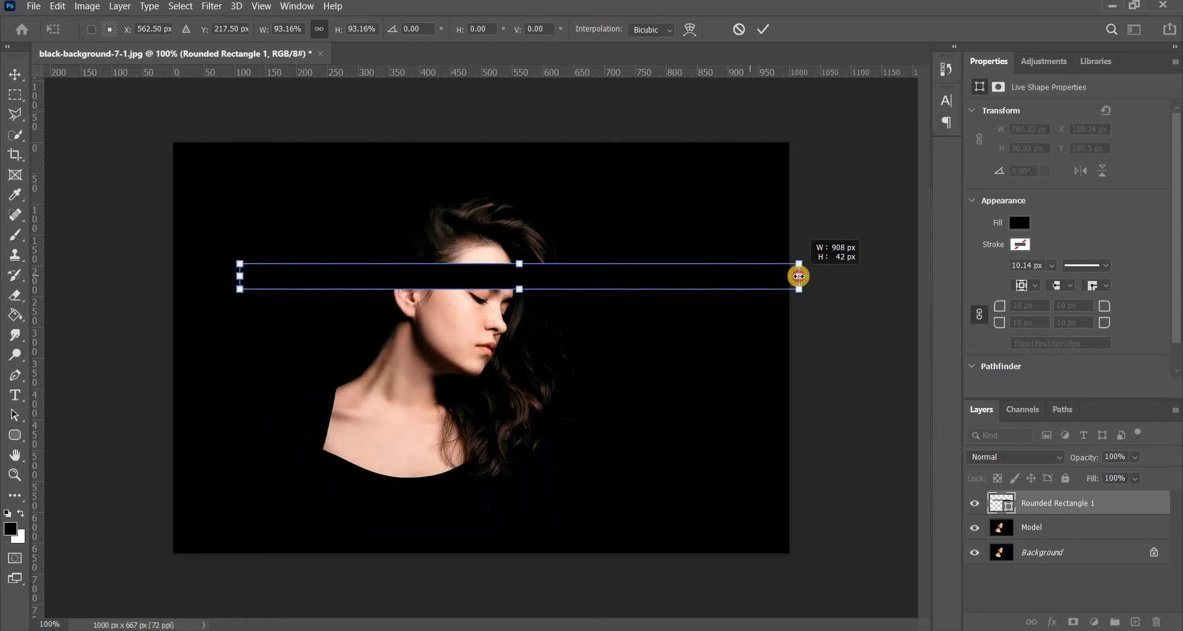
{"action": "left_click_drag", "start_coordinate": [234, 279], "coordinate": [164, 276]}
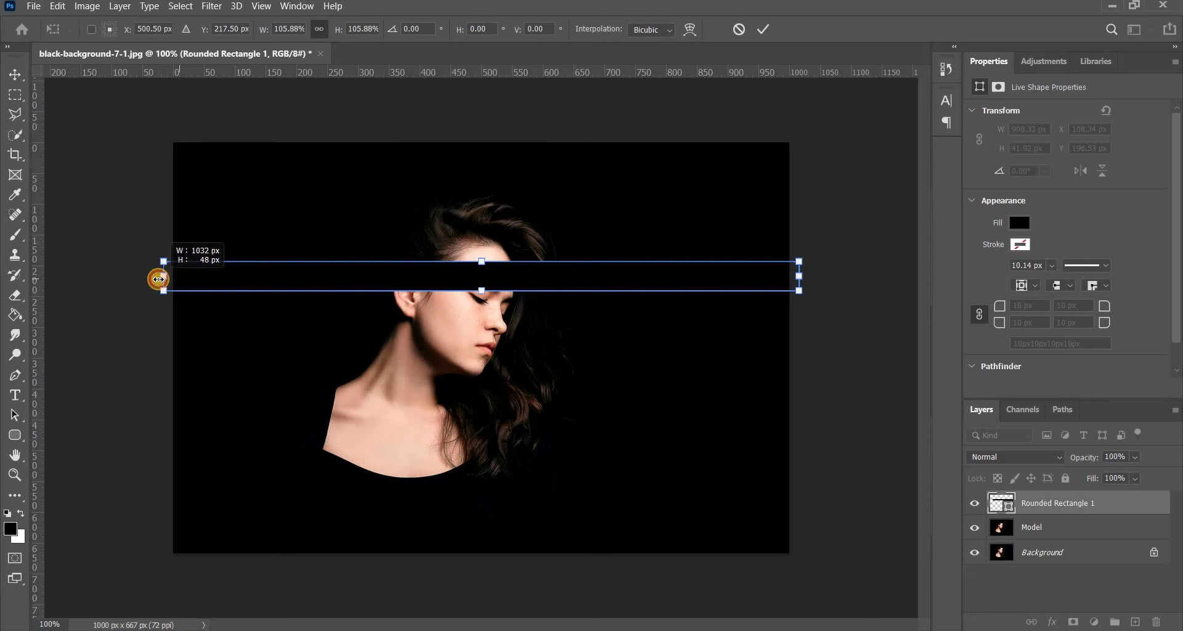
{"action": "left_click", "coordinate": [768, 28]}
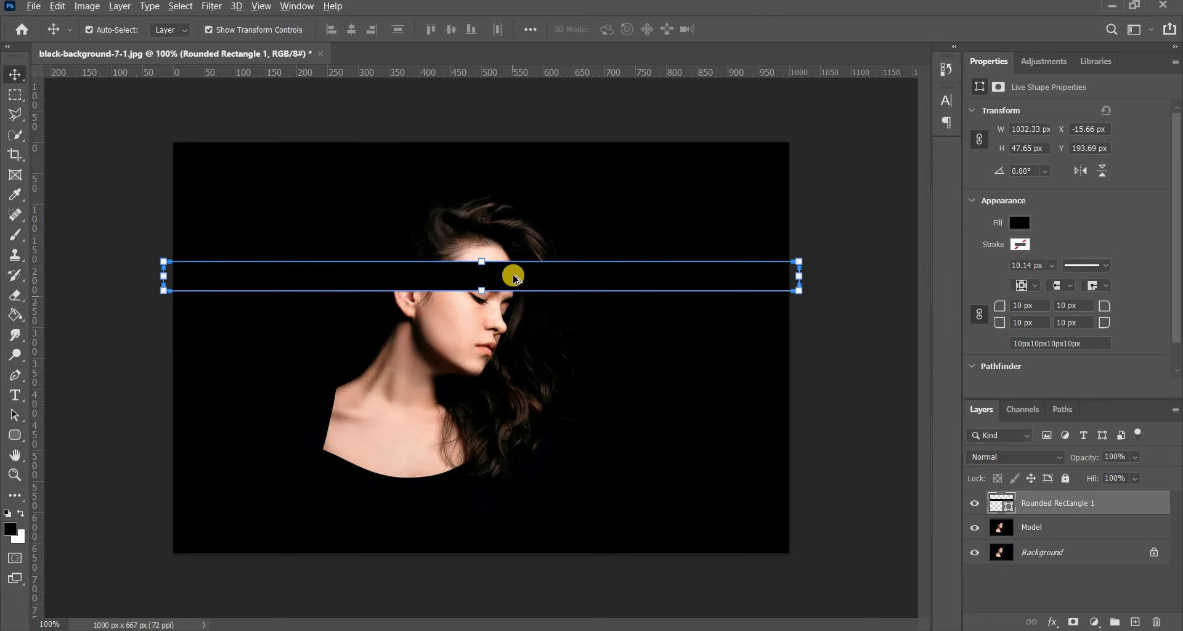
{"action": "left_click_drag", "start_coordinate": [511, 277], "coordinate": [510, 541]}
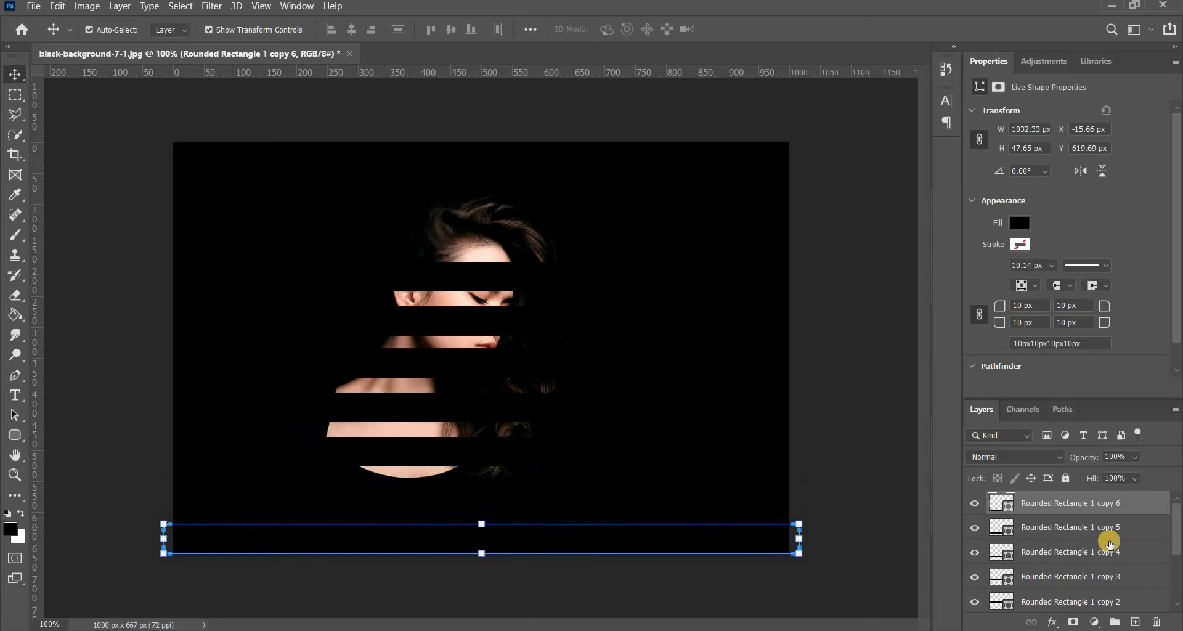
- Select all seven stripe layers, distribute their vertical centers, and group them as Group 1
{"action": "left_click", "coordinate": [1097, 536], "text": "ctrl"}
{"action": "left_click", "coordinate": [1079, 576], "text": "ctrl"}
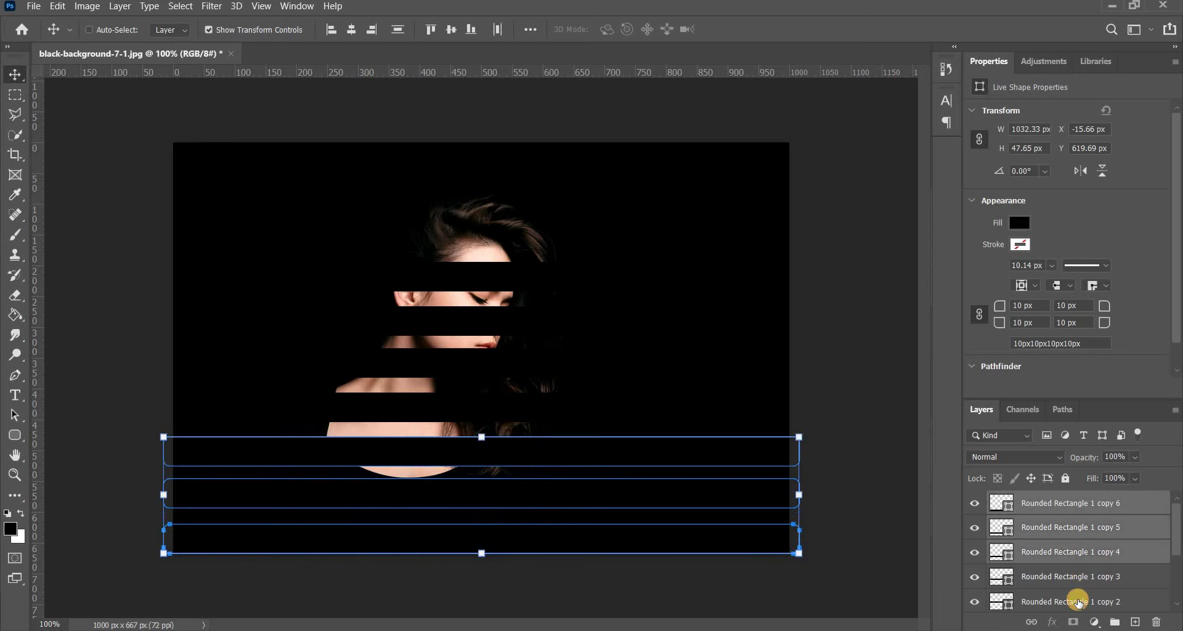
{"action": "left_click", "coordinate": [1077, 602], "text": "ctrl"}
{"action": "left_click", "coordinate": [1078, 601], "text": "ctrl"}
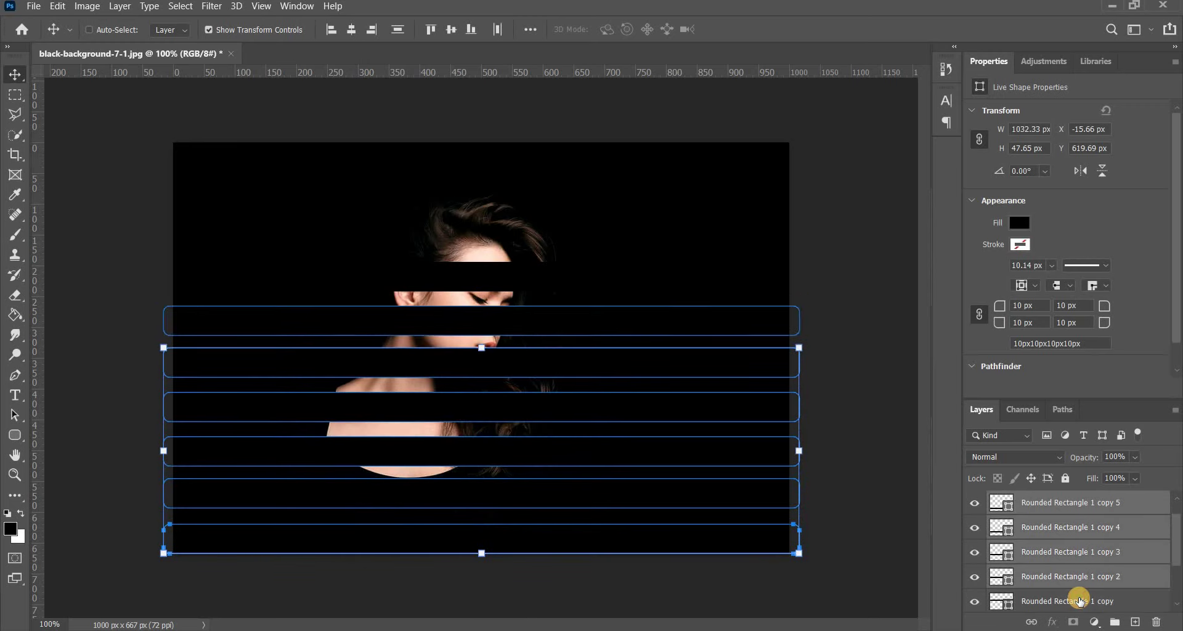
{"action": "left_click", "coordinate": [1079, 601], "text": "ctrl"}
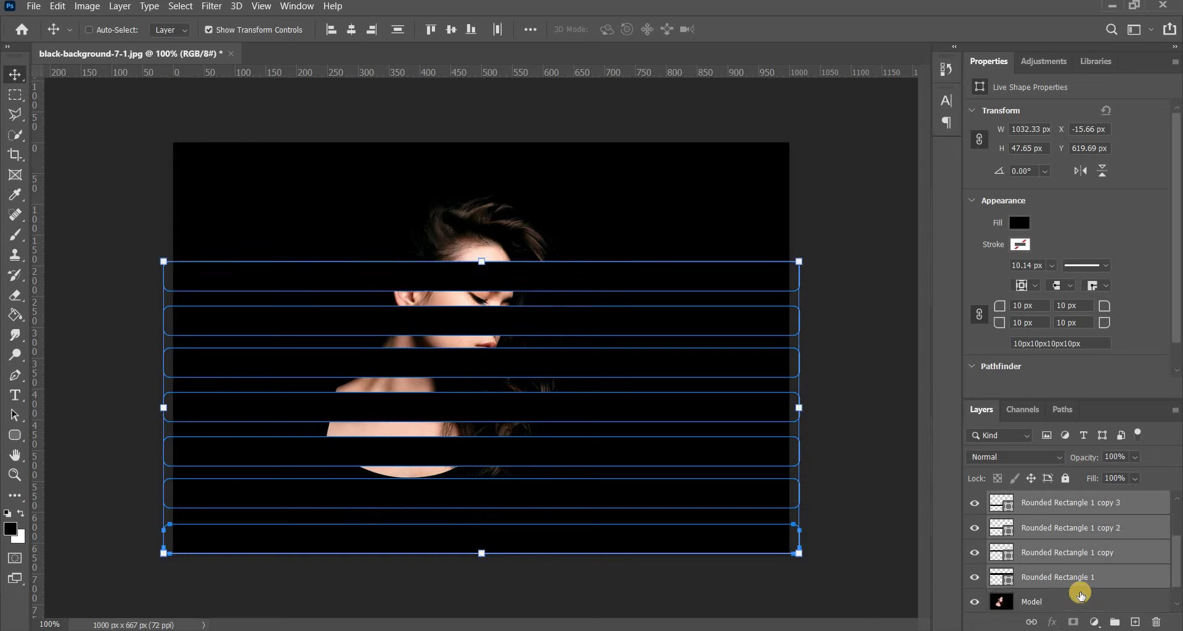
{"action": "left_click", "coordinate": [397, 32]}
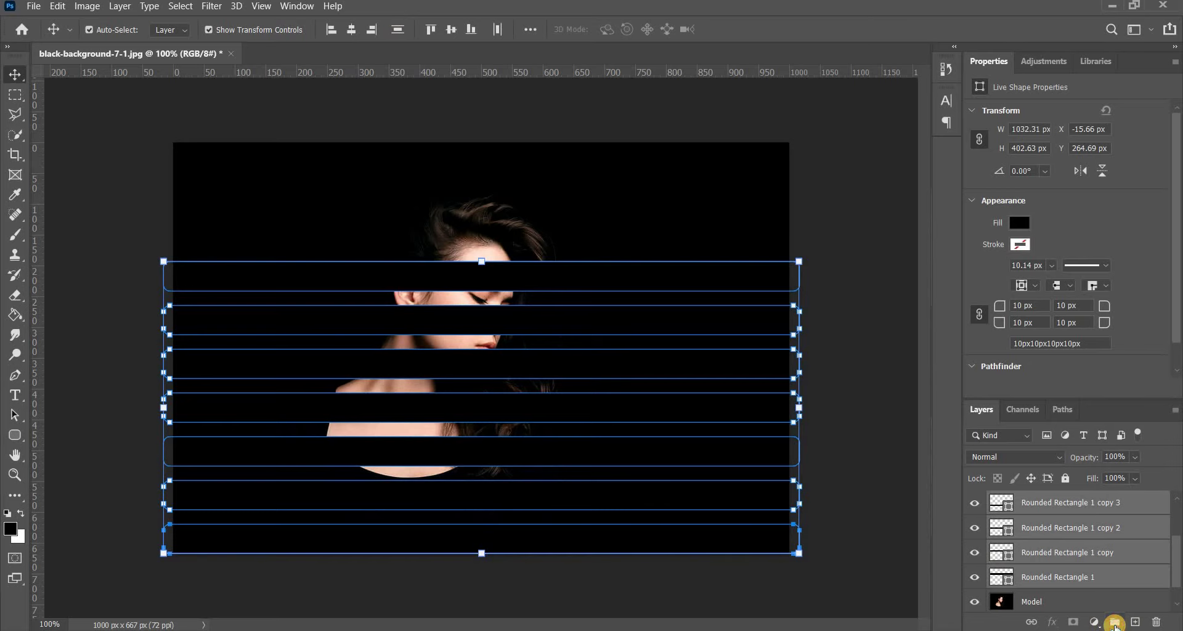
{"action": "left_click", "coordinate": [1115, 623]}
- Merge Group 1, then scale it to 126.12% and rotate it -10.84° across the face
{"action": "right_click", "coordinate": [1061, 499]}
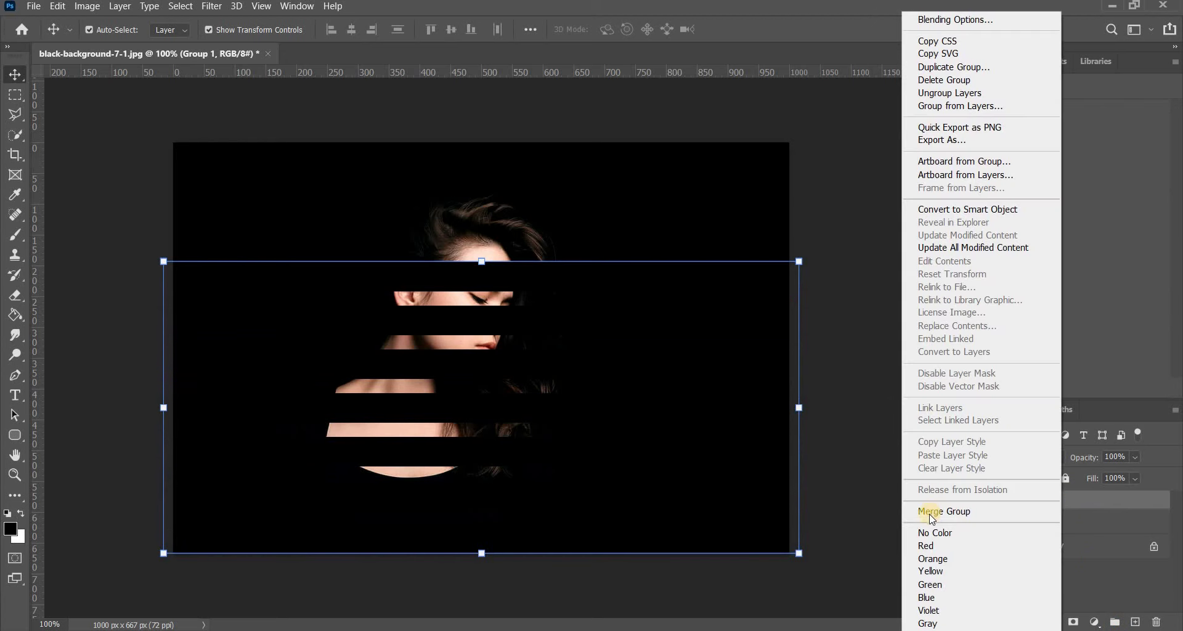
{"action": "left_click", "coordinate": [932, 513]}
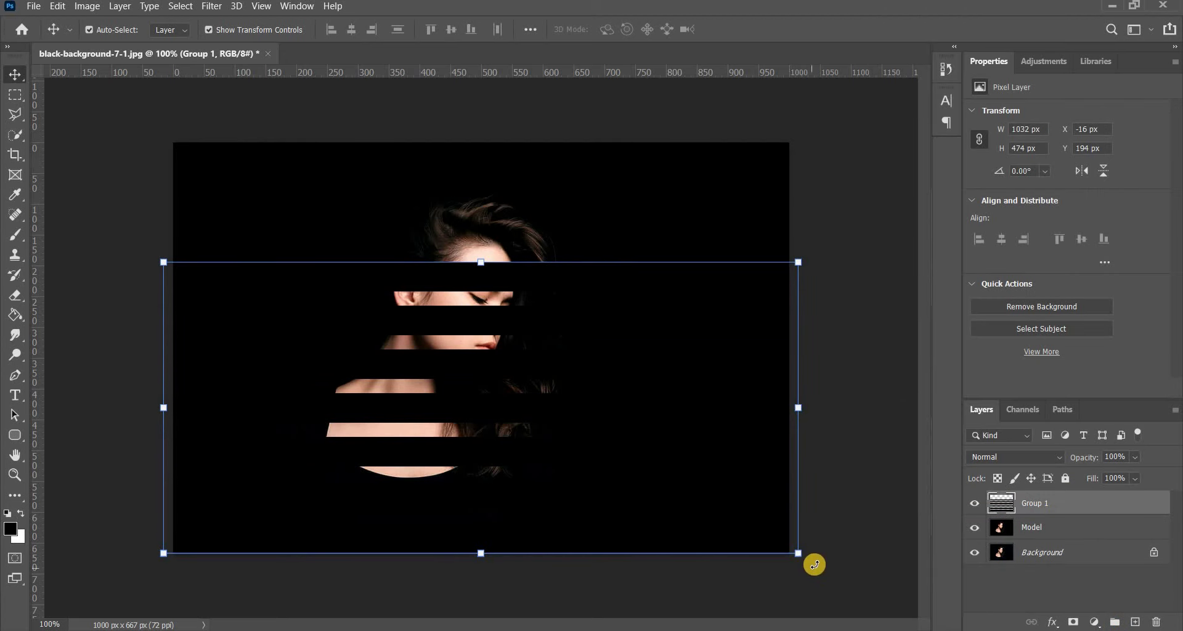
{"action": "left_click_drag", "start_coordinate": [814, 564], "coordinate": [828, 470]}
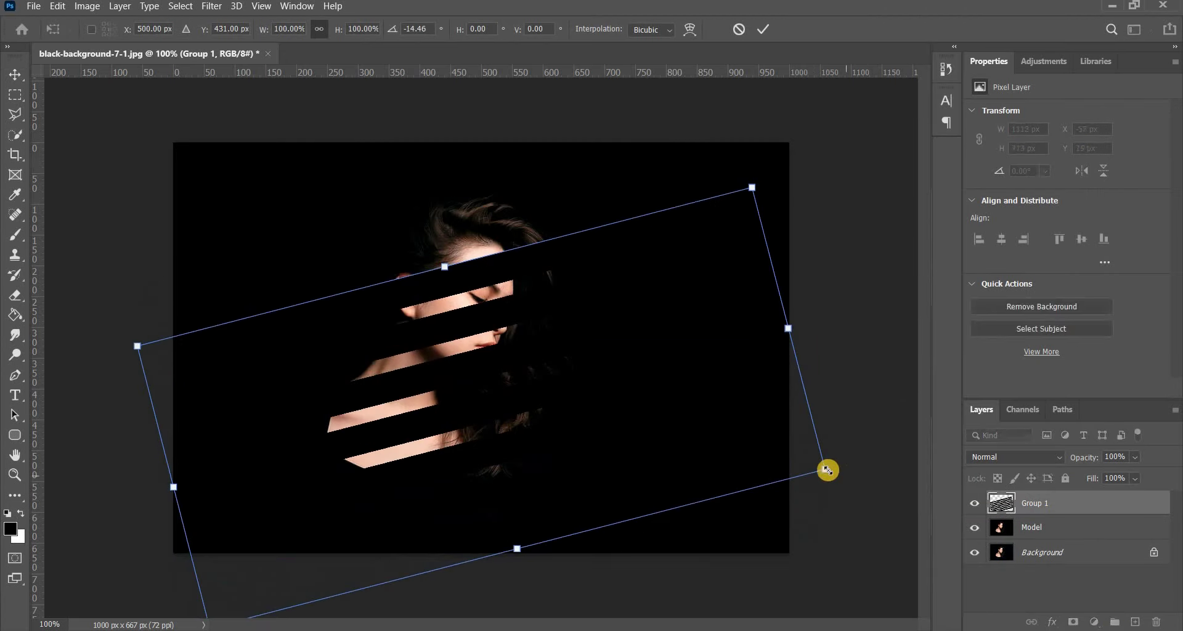
{"action": "mouse_move", "coordinate": [827, 470]}
{"action": "left_mouse_down"}
{"action": "mouse_move", "coordinate": [911, 533]}
{"action": "mouse_move", "coordinate": [914, 486]}
{"action": "left_mouse_up"}
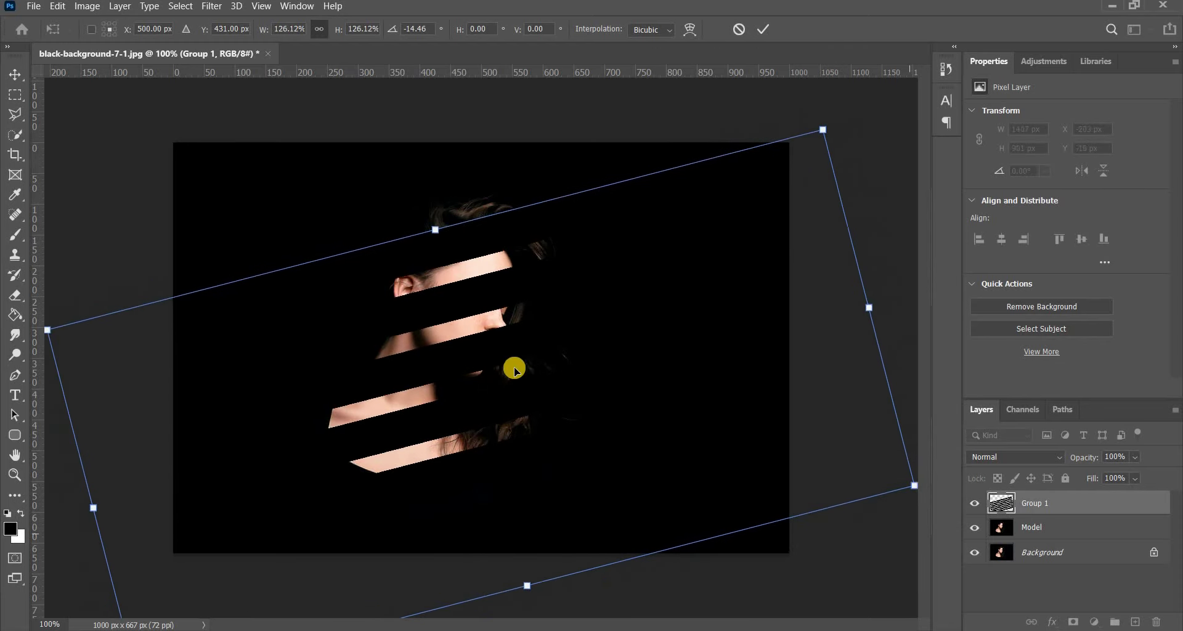
{"action": "mouse_move", "coordinate": [528, 381]}
{"action": "left_mouse_down"}
{"action": "mouse_move", "coordinate": [547, 411]}
{"action": "mouse_move", "coordinate": [528, 384]}
{"action": "left_mouse_up"}
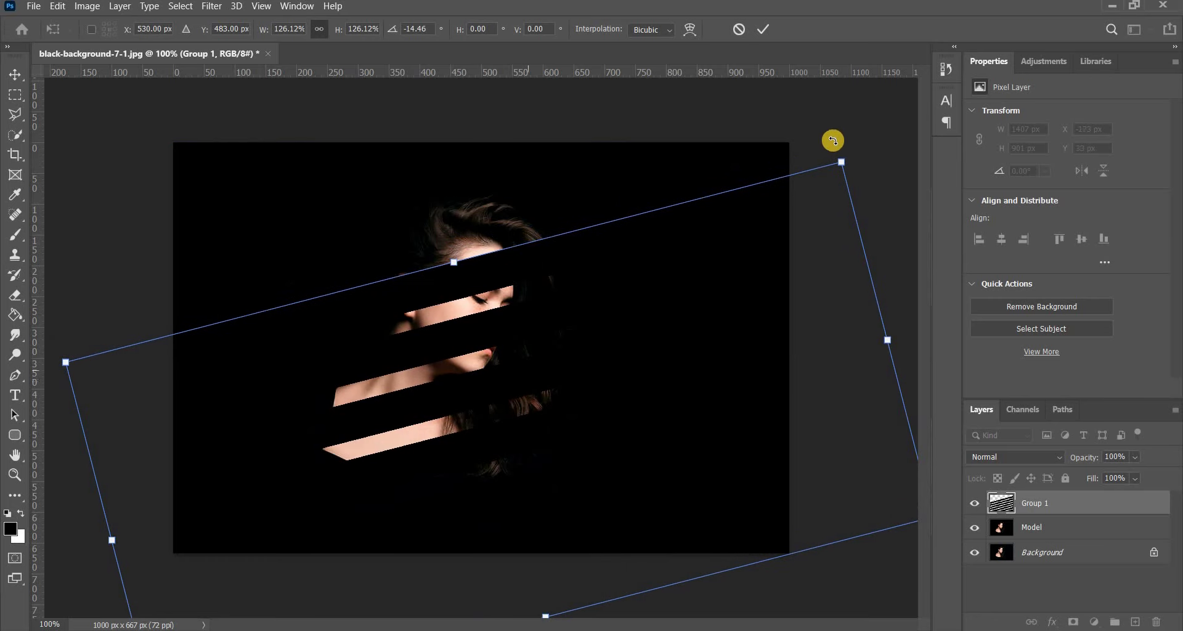
{"action": "left_click_drag", "start_coordinate": [841, 151], "coordinate": [865, 180]}
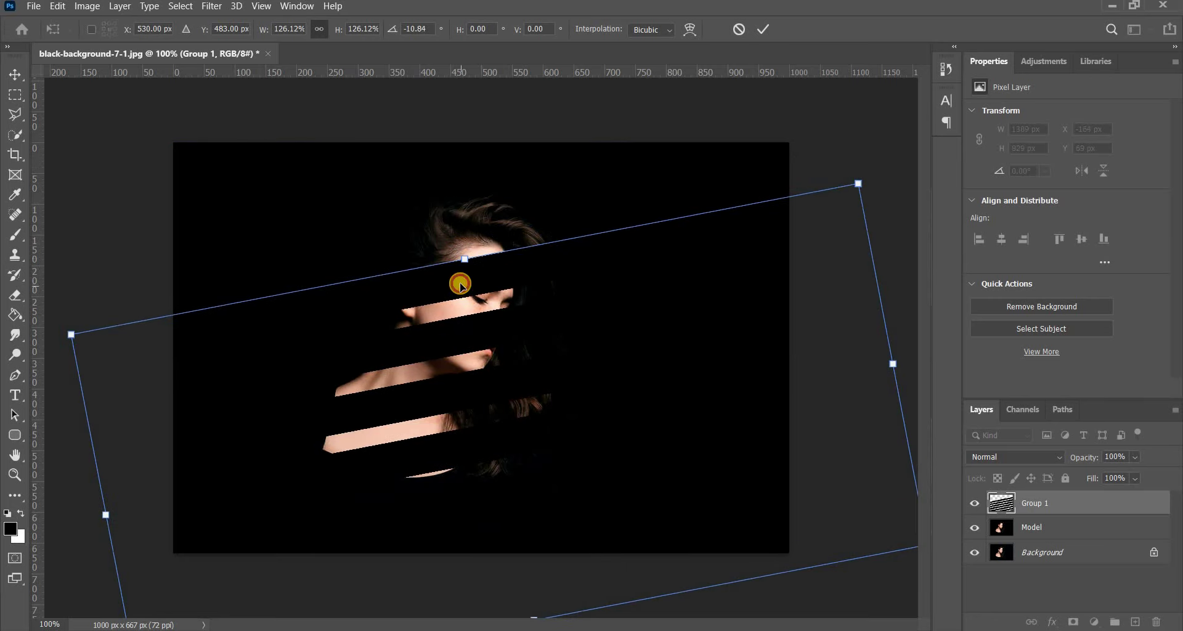
{"action": "left_click_drag", "start_coordinate": [464, 277], "coordinate": [462, 271]}
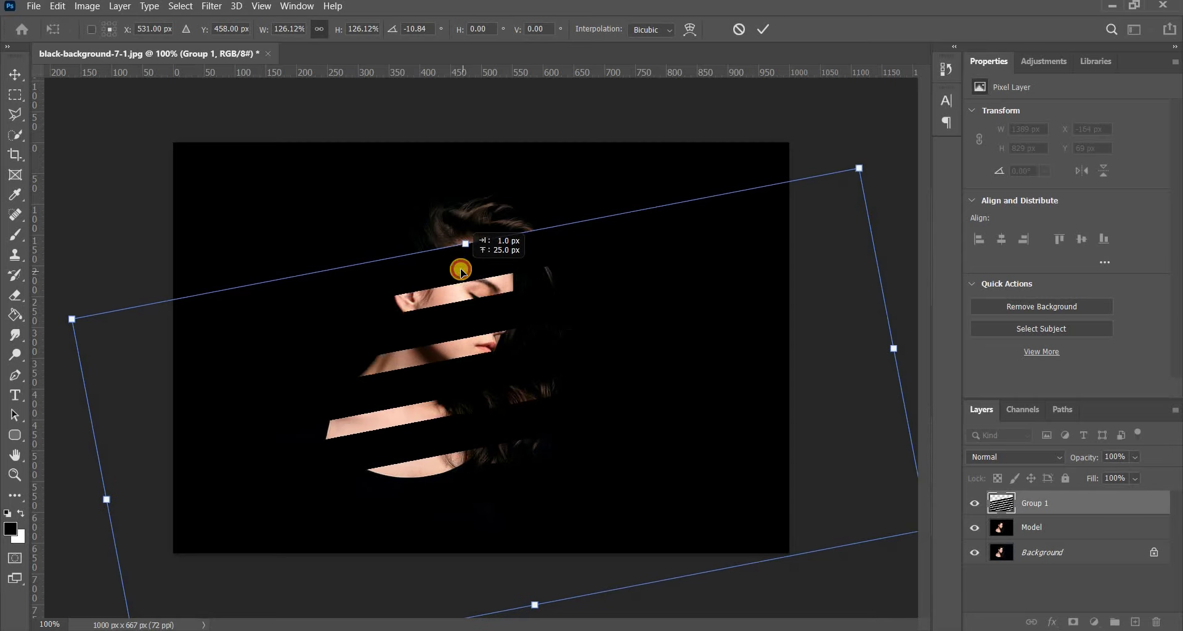
{"action": "left_click", "coordinate": [763, 31]}
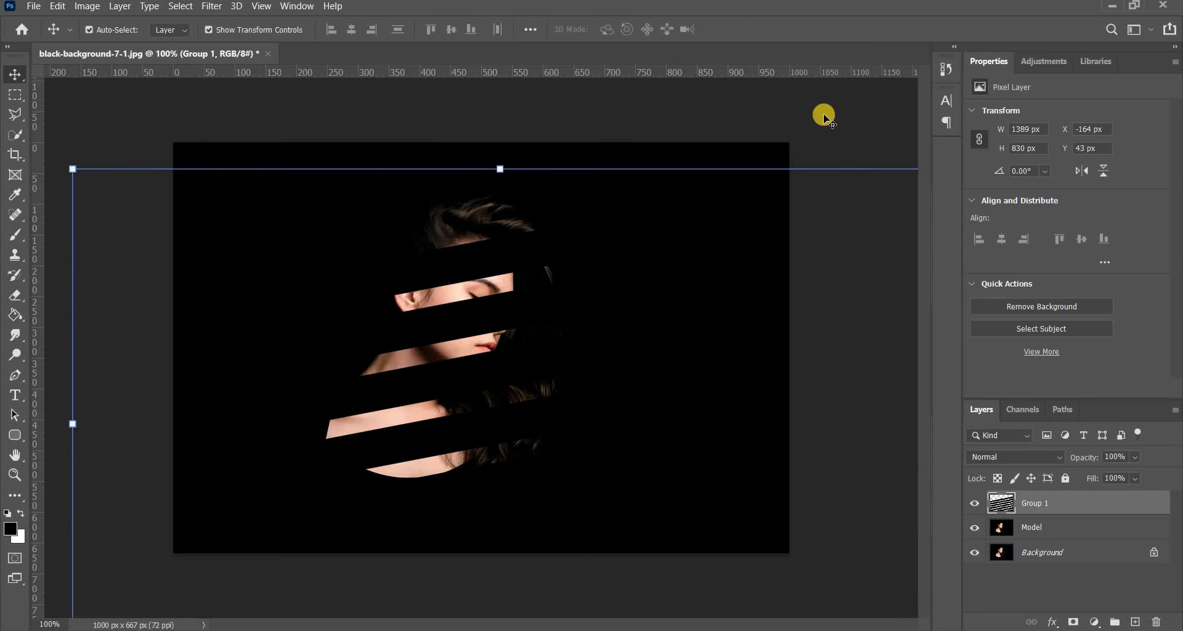
- Convert Group 1 to a smart object and apply an 18-pixel Gaussian Blur
{"action": "right_click", "coordinate": [1032, 500]}
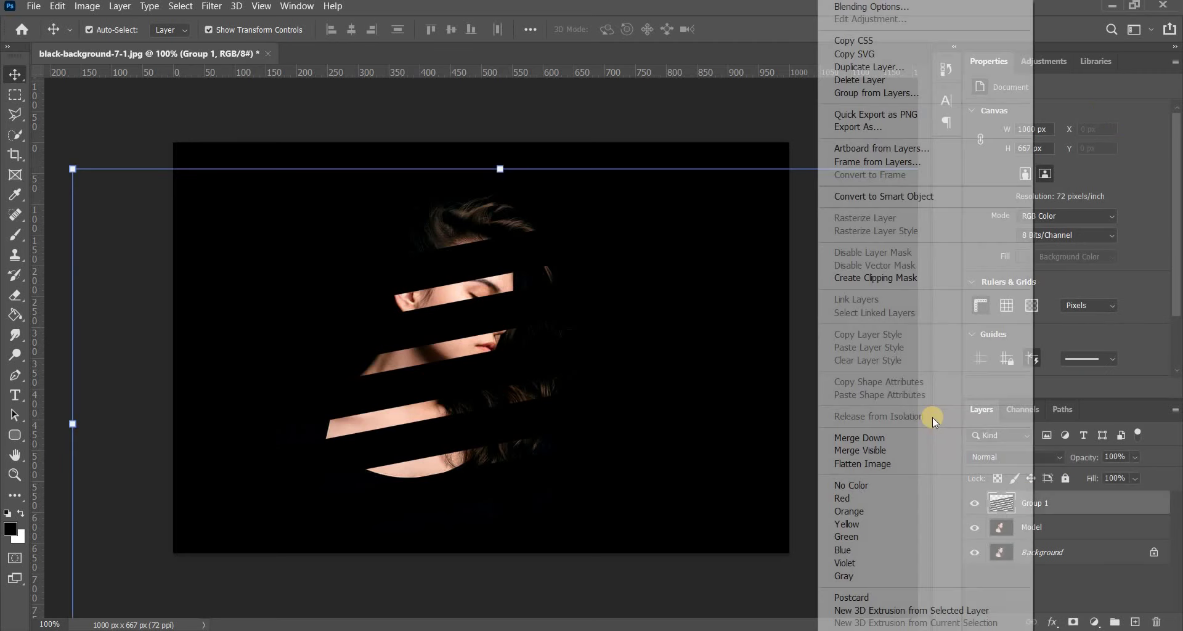
{"action": "left_click", "coordinate": [879, 194]}
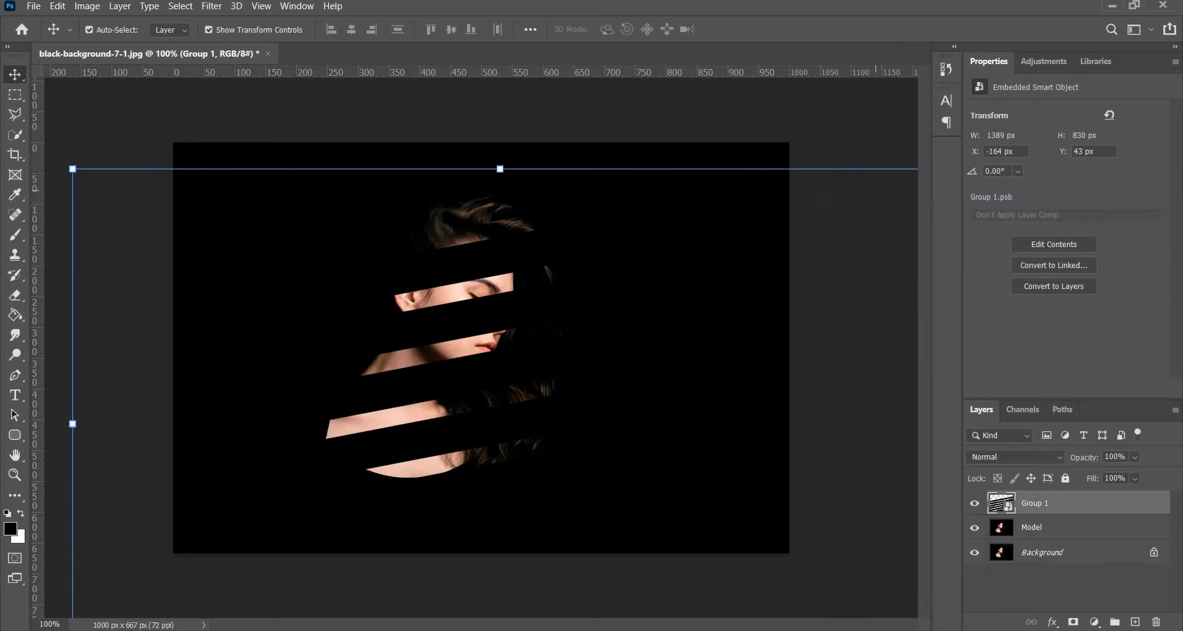
{"action": "left_click", "coordinate": [210, 8]}
{"action": "mouse_move", "coordinate": [294, 190]}
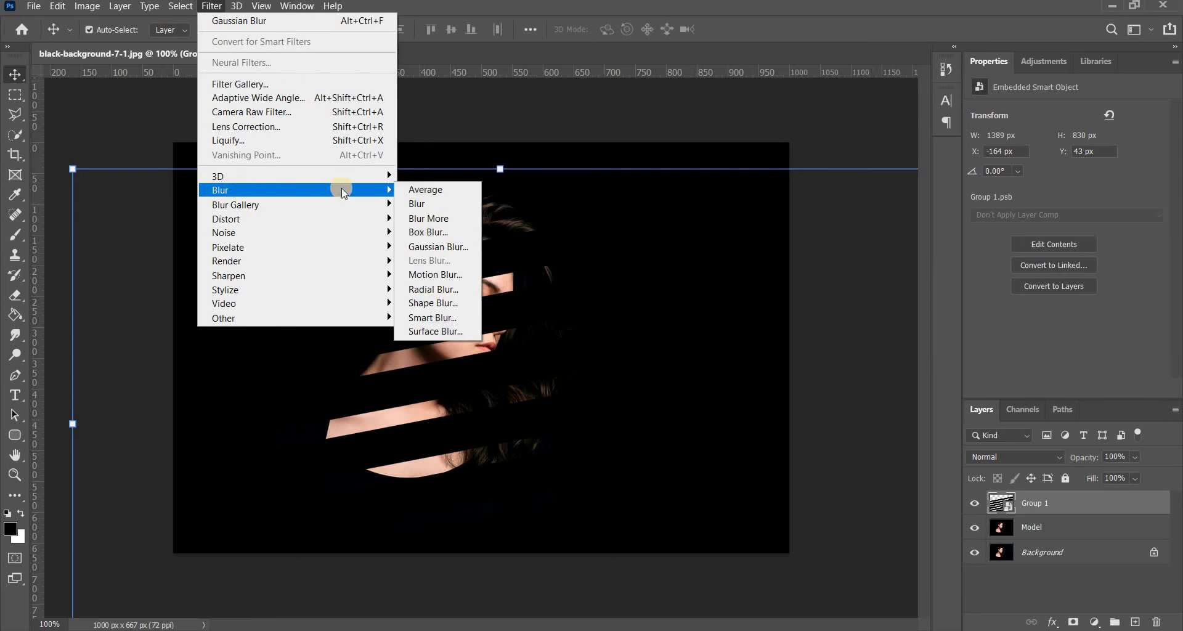
{"action": "left_click", "coordinate": [419, 248]}
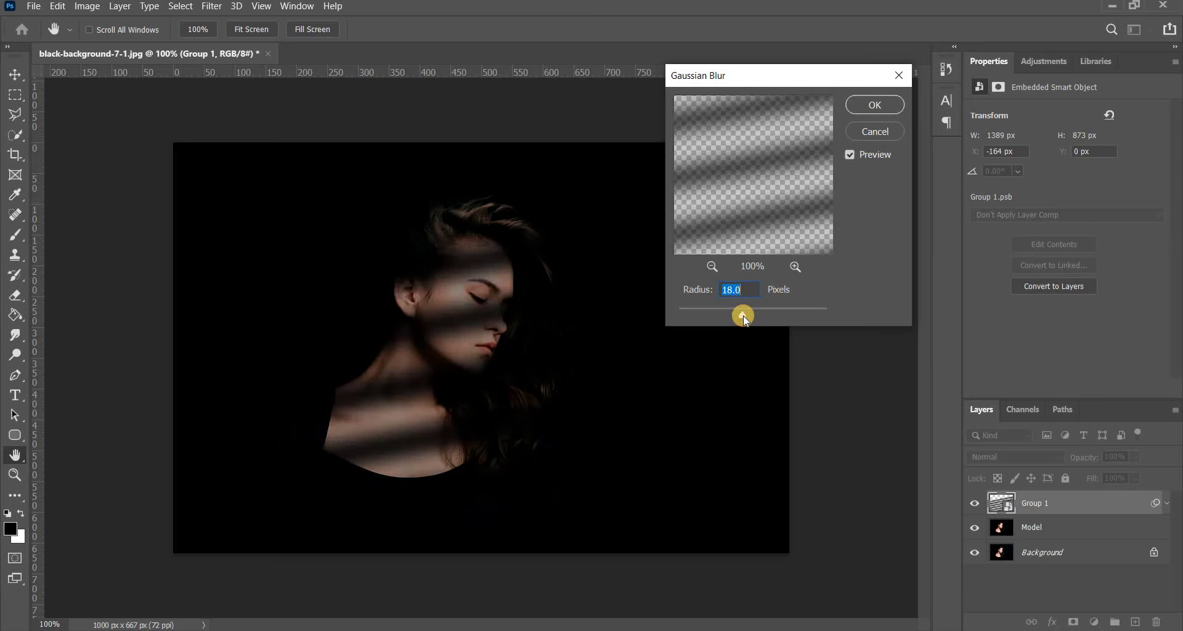
{"action": "left_click", "coordinate": [875, 104]}
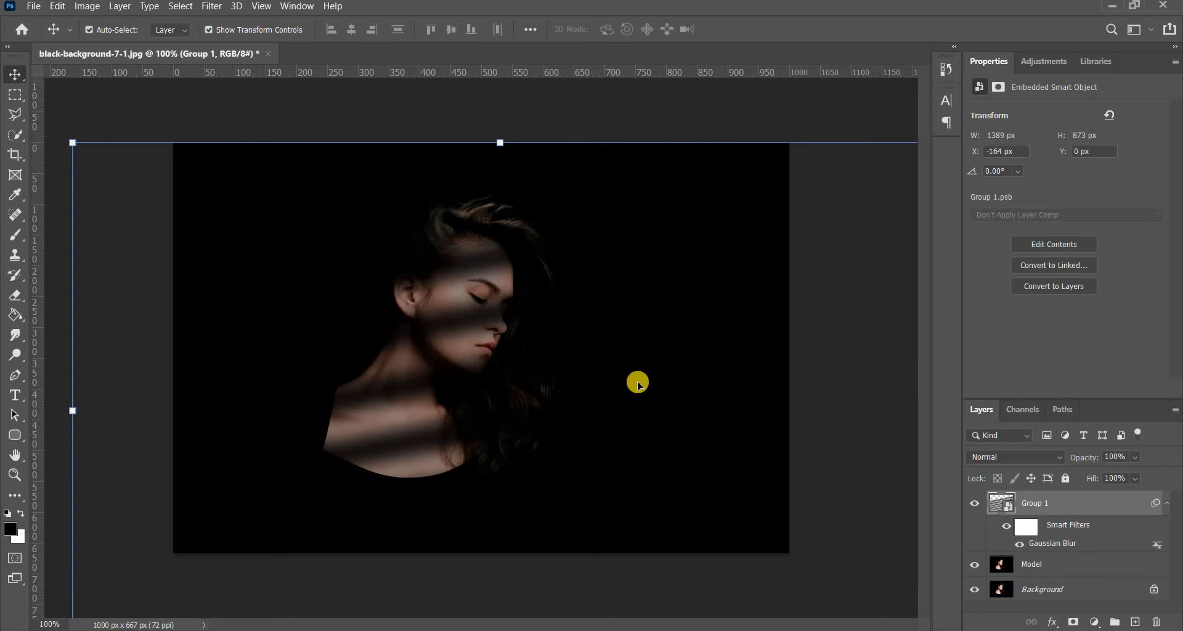
- Mask Group 1, faintly erase the stripes on the cheek and neck, and set Fill to 92%
{"action": "left_click", "coordinate": [1074, 623]}
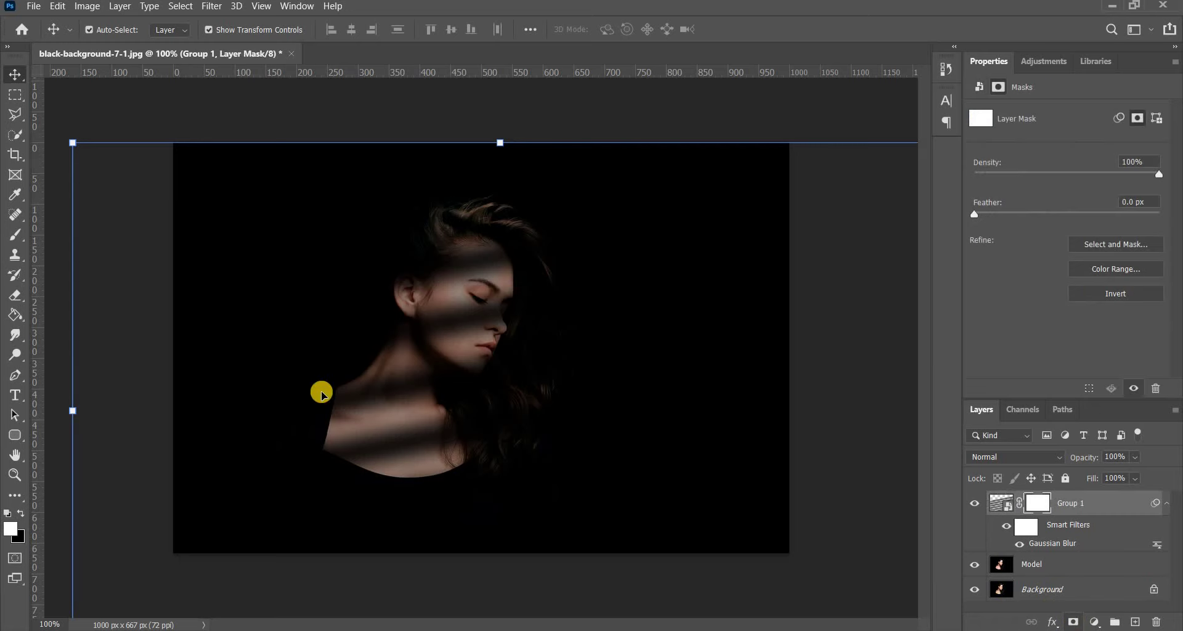
{"action": "left_click", "coordinate": [16, 297]}
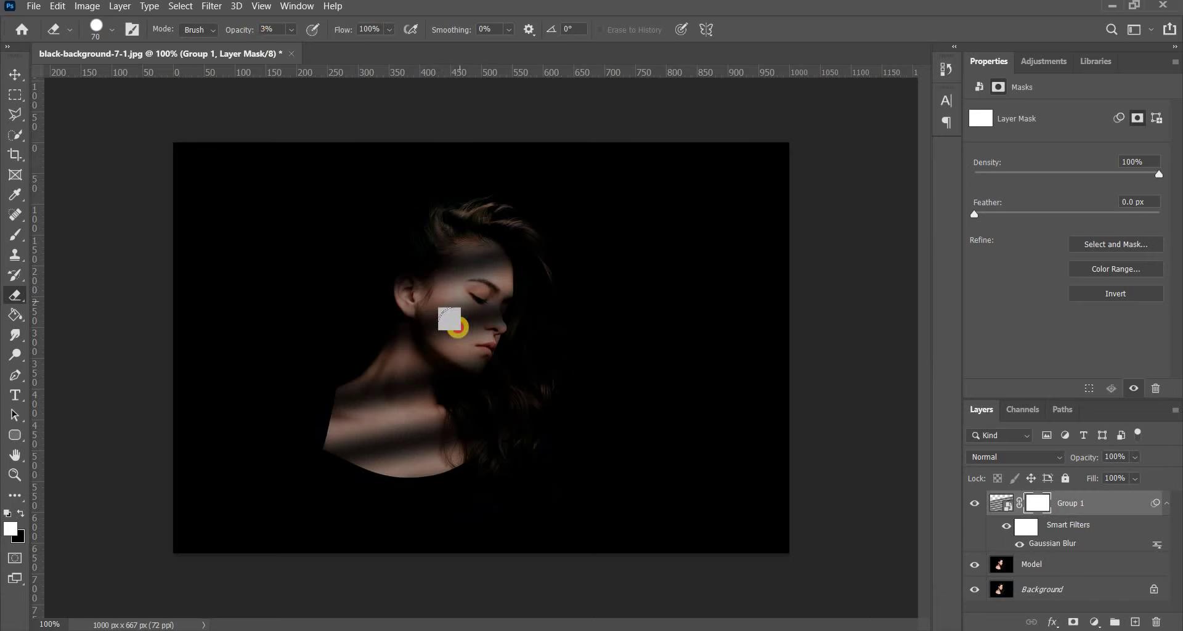
{"action": "left_click", "coordinate": [475, 330]}
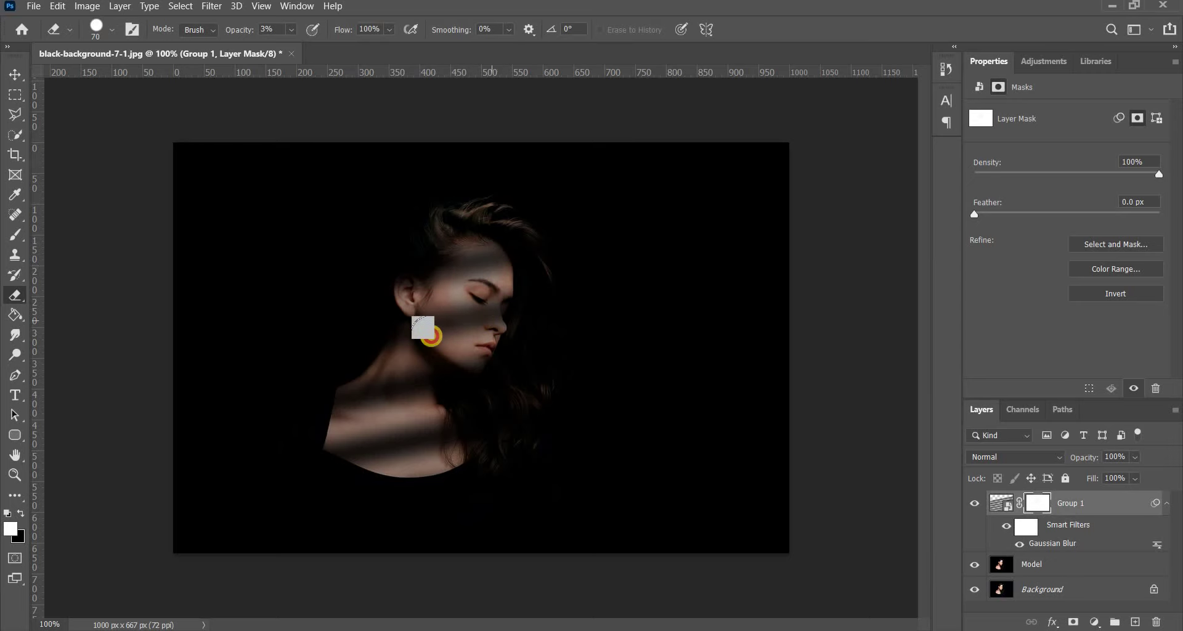
{"action": "left_click", "coordinate": [418, 336]}
{"action": "mouse_move", "coordinate": [418, 336]}
{"action": "left_mouse_down"}
{"action": "mouse_move", "coordinate": [414, 314]}
{"action": "mouse_move", "coordinate": [533, 255]}
{"action": "mouse_move", "coordinate": [444, 281]}
{"action": "mouse_move", "coordinate": [462, 312]}
{"action": "mouse_move", "coordinate": [485, 316]}
{"action": "mouse_move", "coordinate": [468, 370]}
{"action": "mouse_move", "coordinate": [470, 346]}
{"action": "mouse_move", "coordinate": [452, 351]}
{"action": "mouse_move", "coordinate": [518, 318]}
{"action": "mouse_move", "coordinate": [448, 314]}
{"action": "mouse_move", "coordinate": [496, 288]}
{"action": "left_mouse_up"}
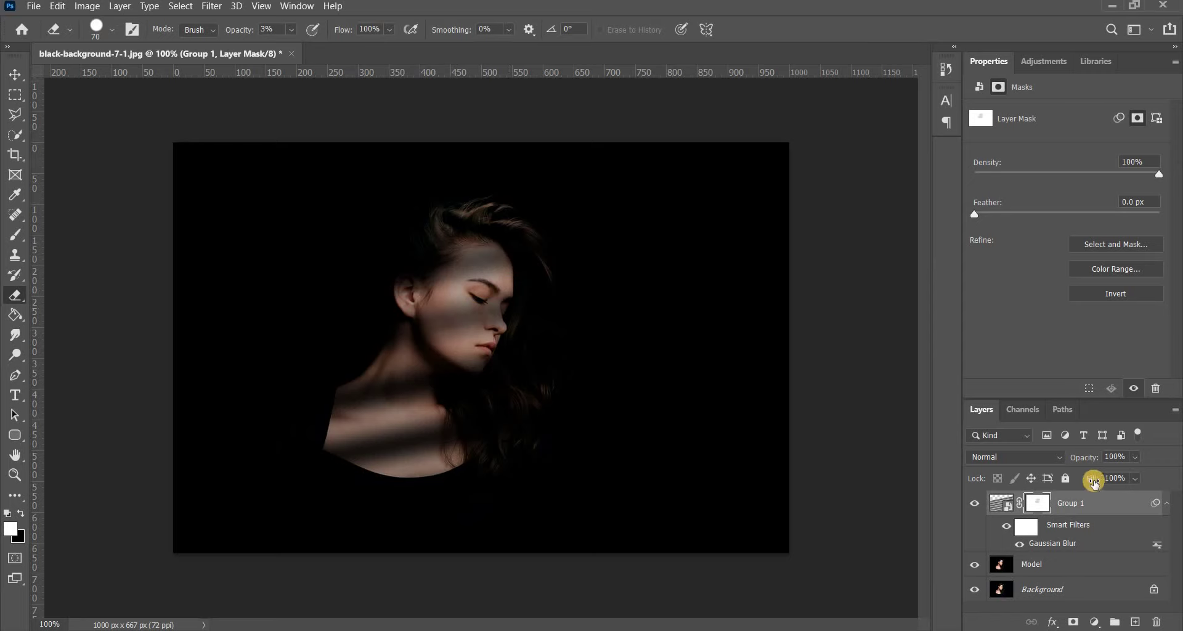
{"action": "mouse_move", "coordinate": [1091, 482]}
{"action": "left_mouse_down"}
{"action": "mouse_move", "coordinate": [1078, 482]}
{"action": "mouse_move", "coordinate": [1089, 481]}
{"action": "left_mouse_up"}
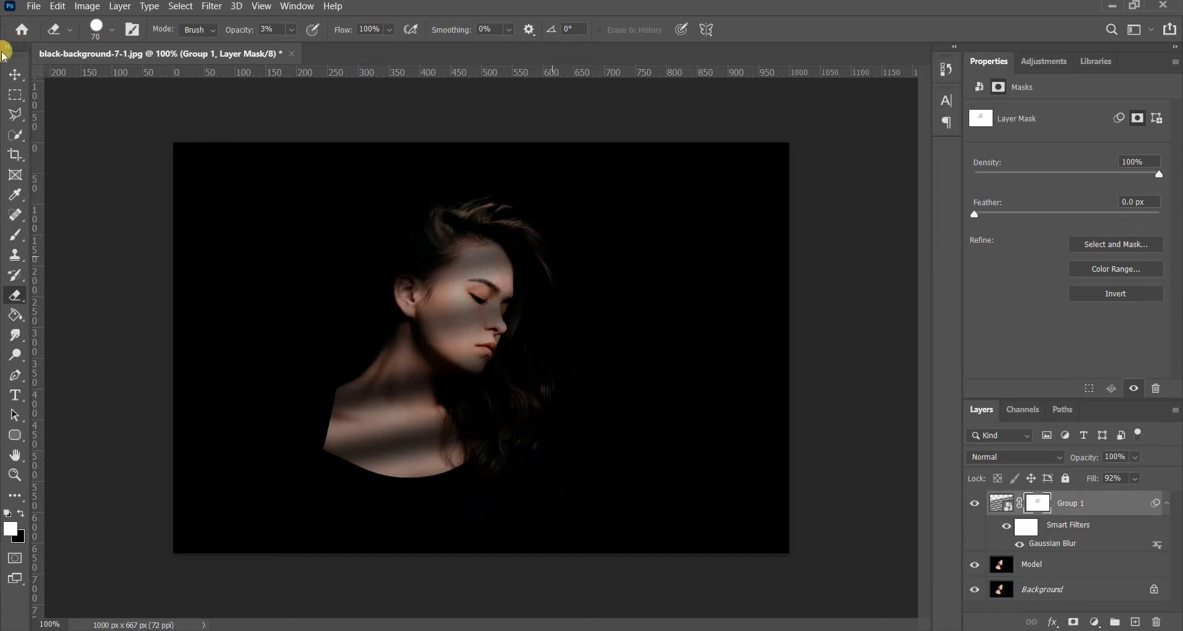
{"action": "left_click", "coordinate": [14, 74]}
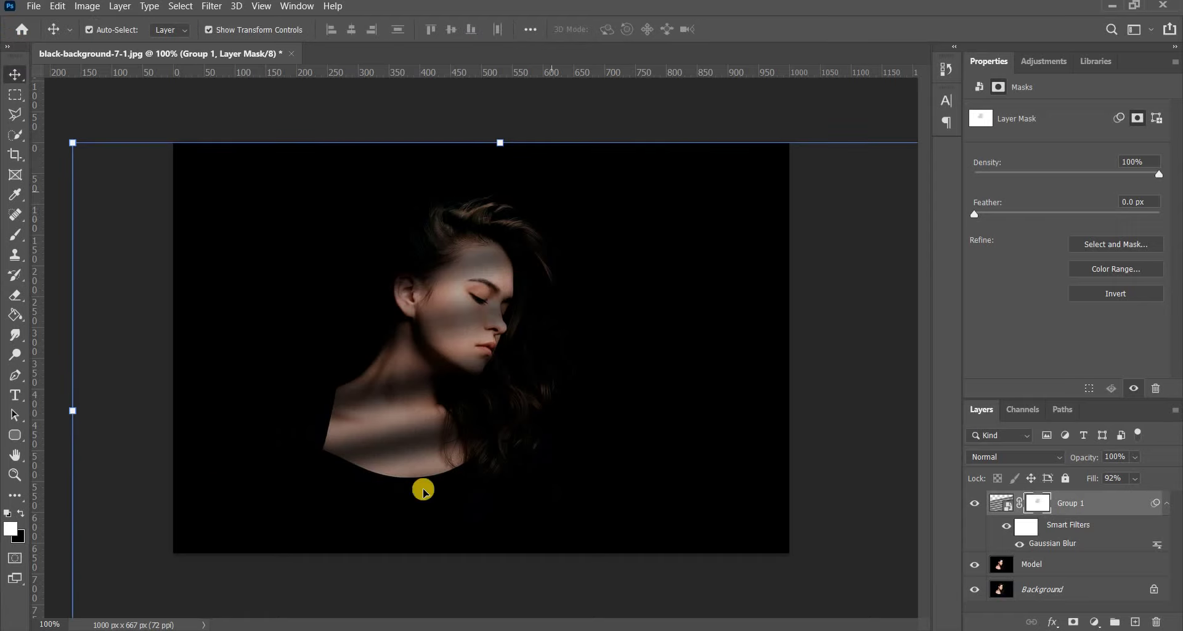